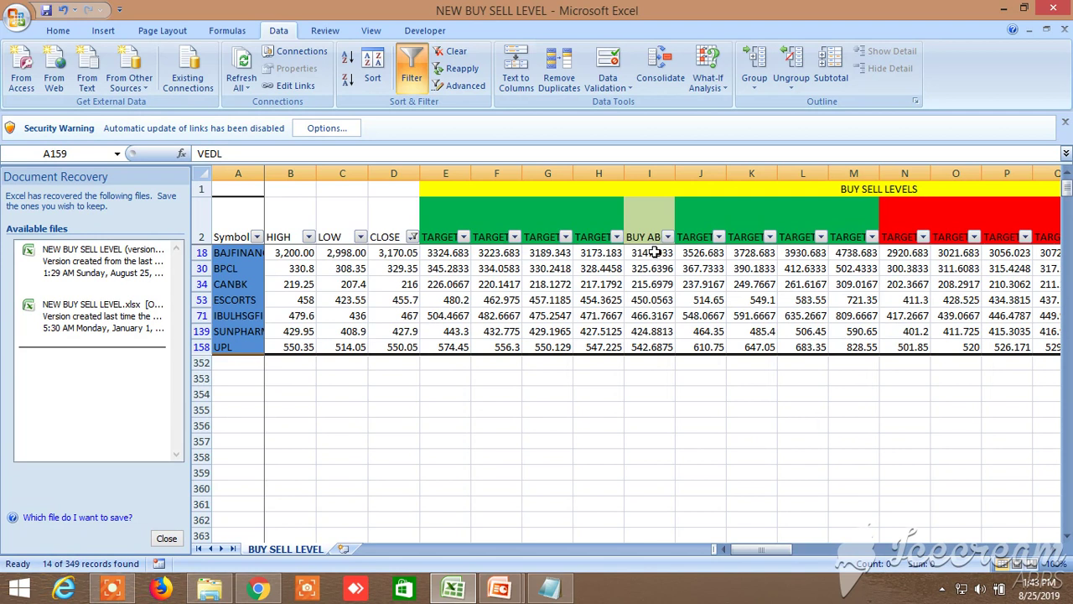
# Step: Examine the buy and sell target headers, the LTP condition columns and the alternative buy sell levels for the filtered stocks
pyautogui.click(648, 227)
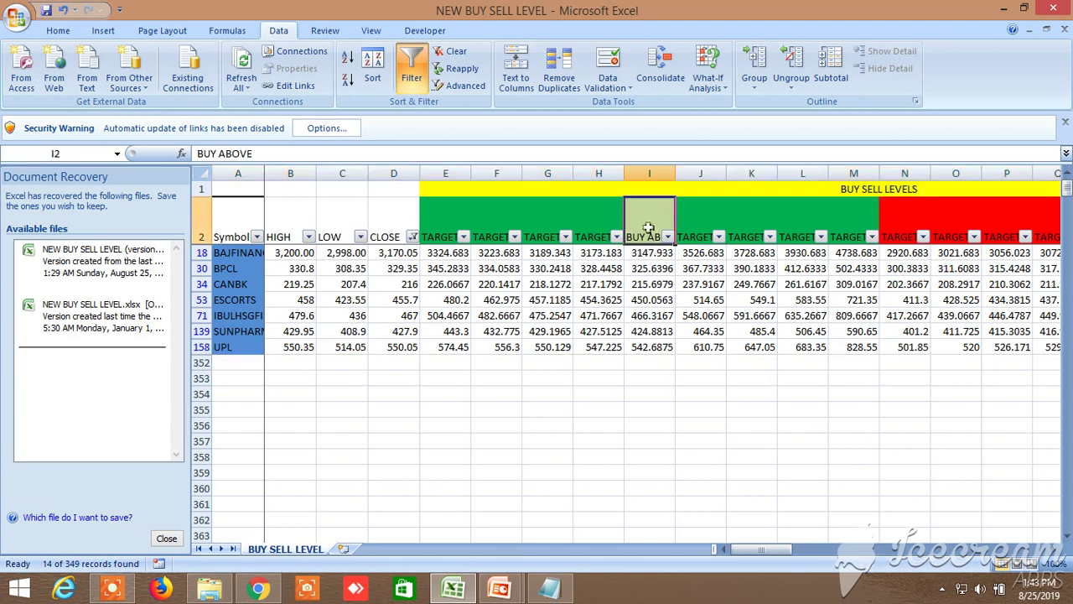
pyautogui.click(598, 218)
pyautogui.click(451, 213)
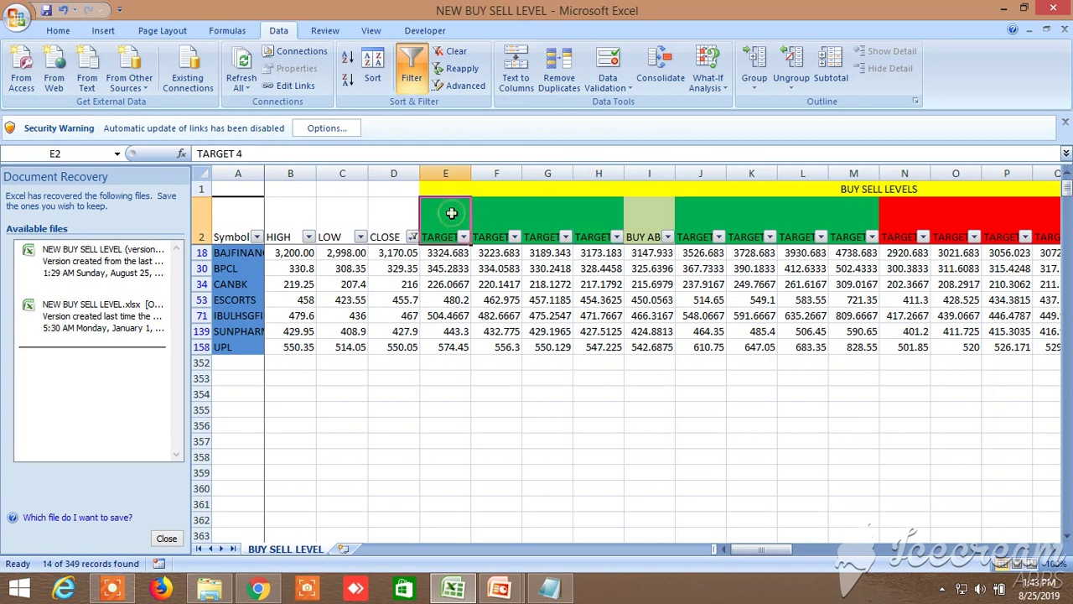
pyautogui.click(701, 221)
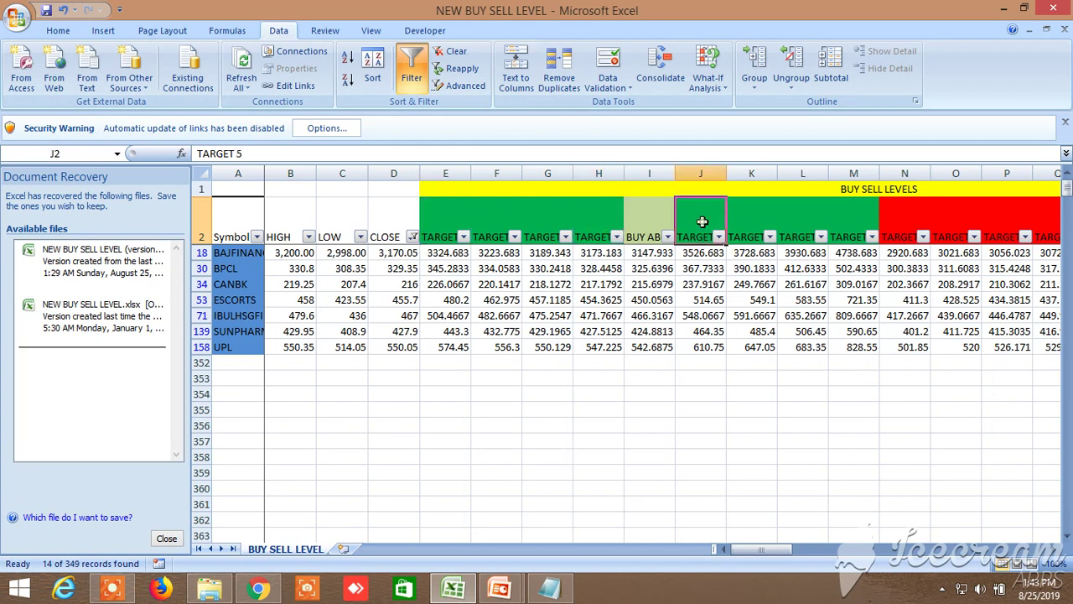
pyautogui.click(853, 223)
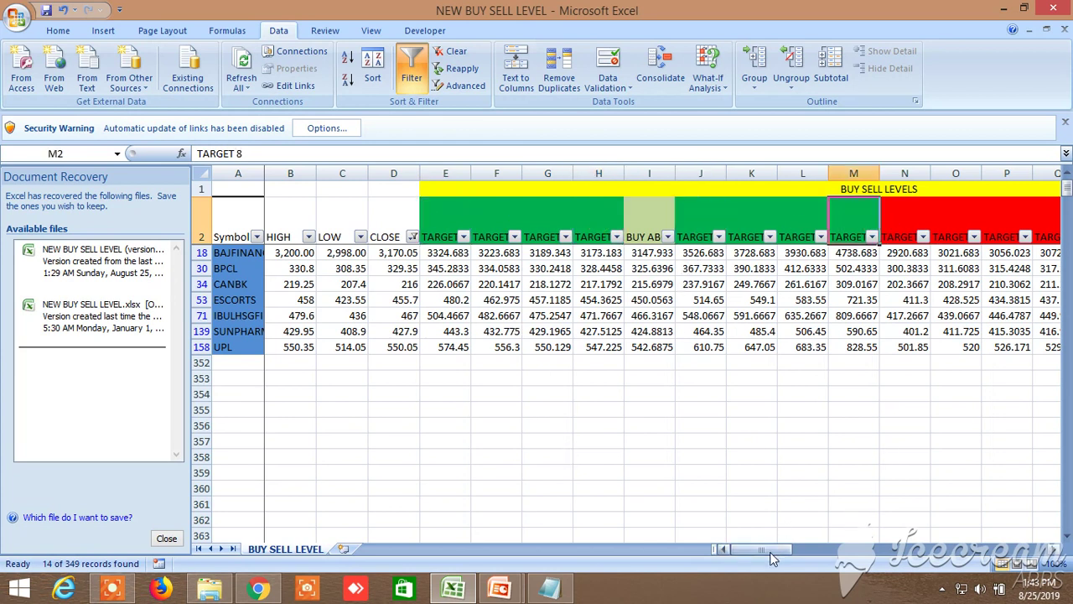
pyautogui.moveTo(769, 551); pyautogui.dragTo(804, 551)
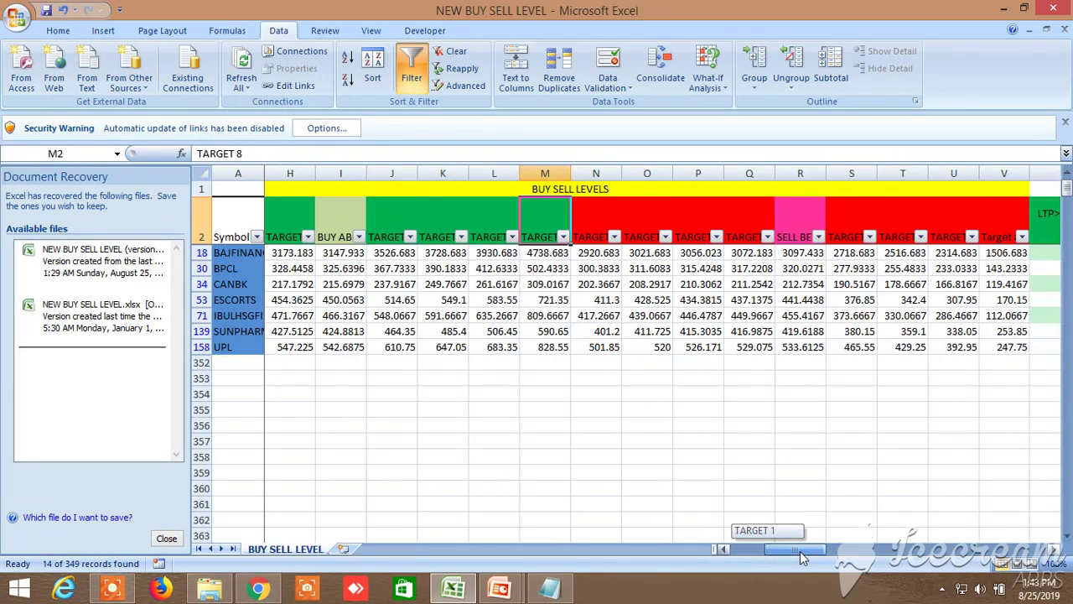
pyautogui.click(801, 228)
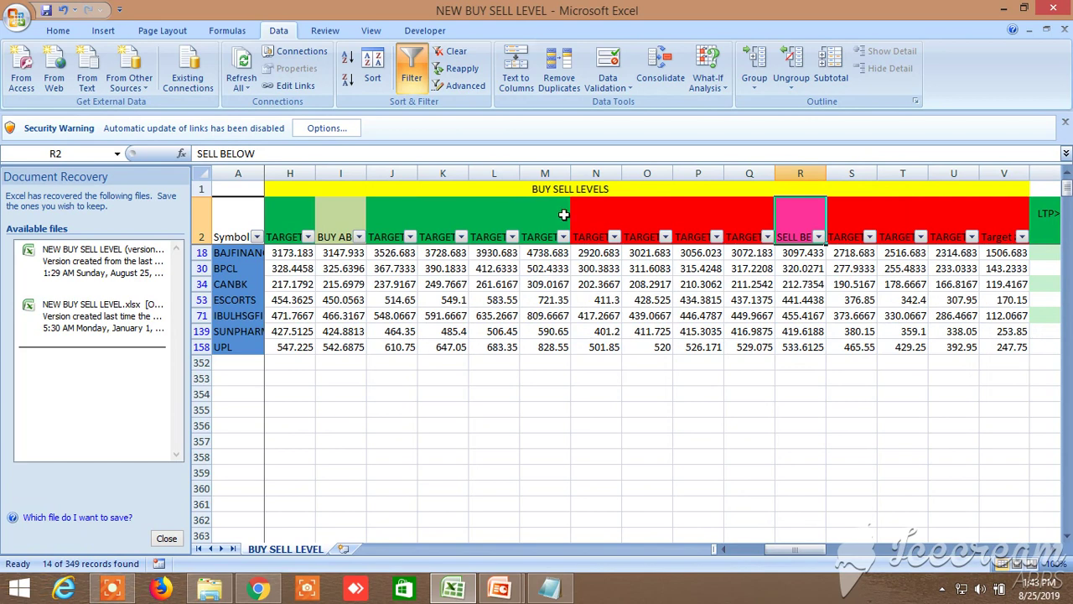
pyautogui.moveTo(792, 552); pyautogui.dragTo(858, 560)
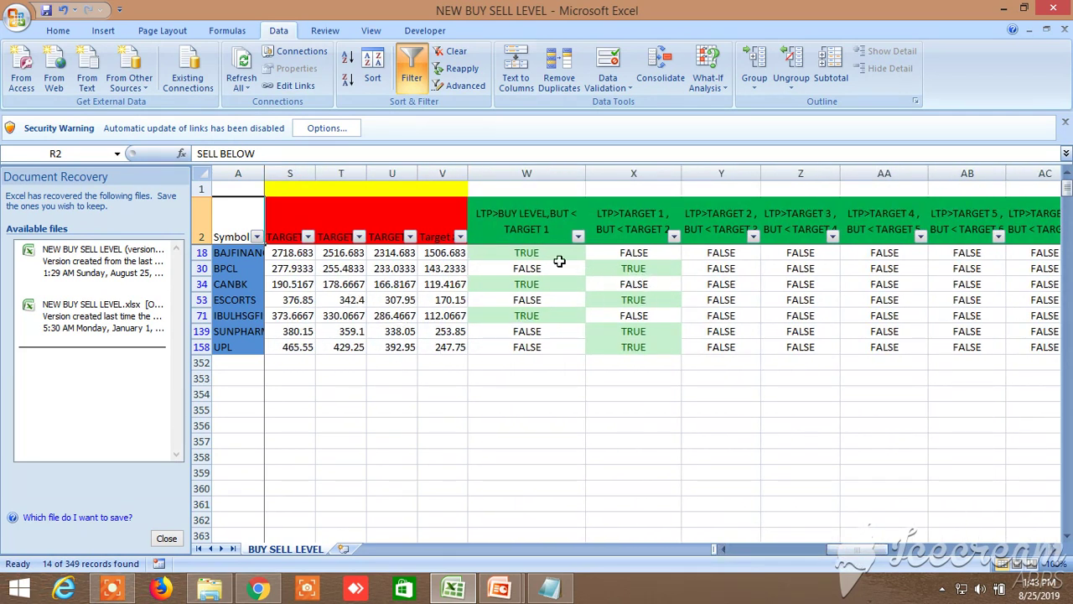
pyautogui.moveTo(867, 550); pyautogui.dragTo(966, 552)
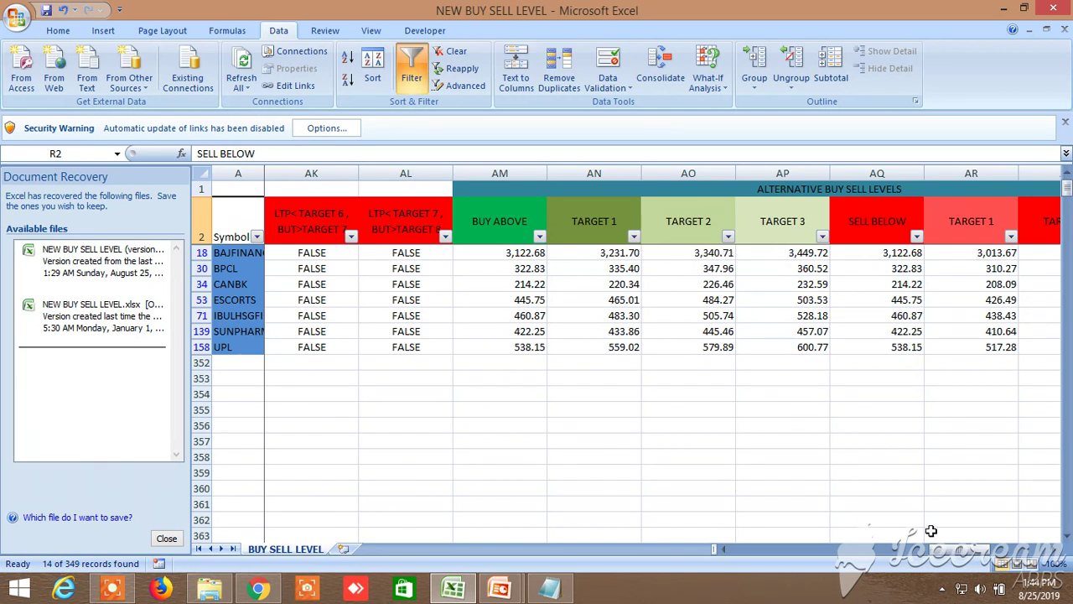
pyautogui.hscroll(1, 975, 555)
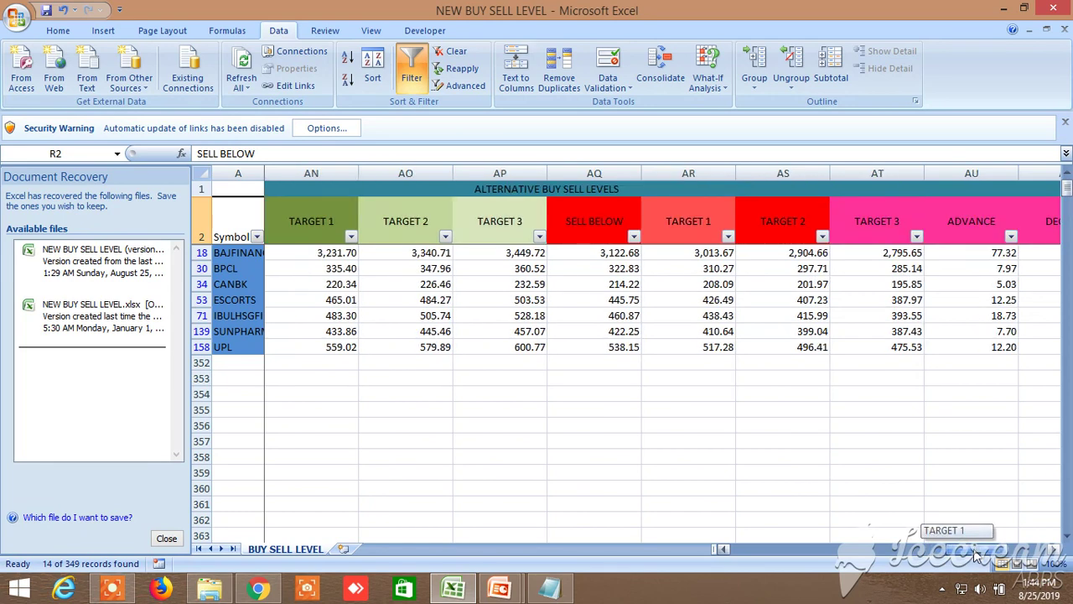
pyautogui.moveTo(978, 553); pyautogui.dragTo(730, 547)
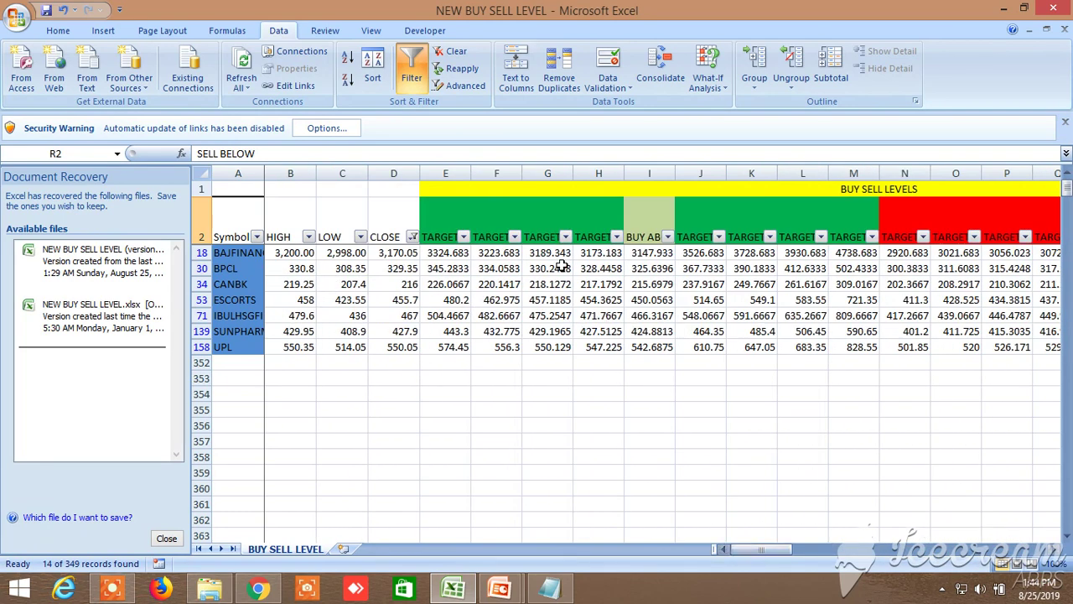
# Step: Remove the filter from the table and look through the full symbol list, including the commodity, index and futures rows
pyautogui.click(412, 73)
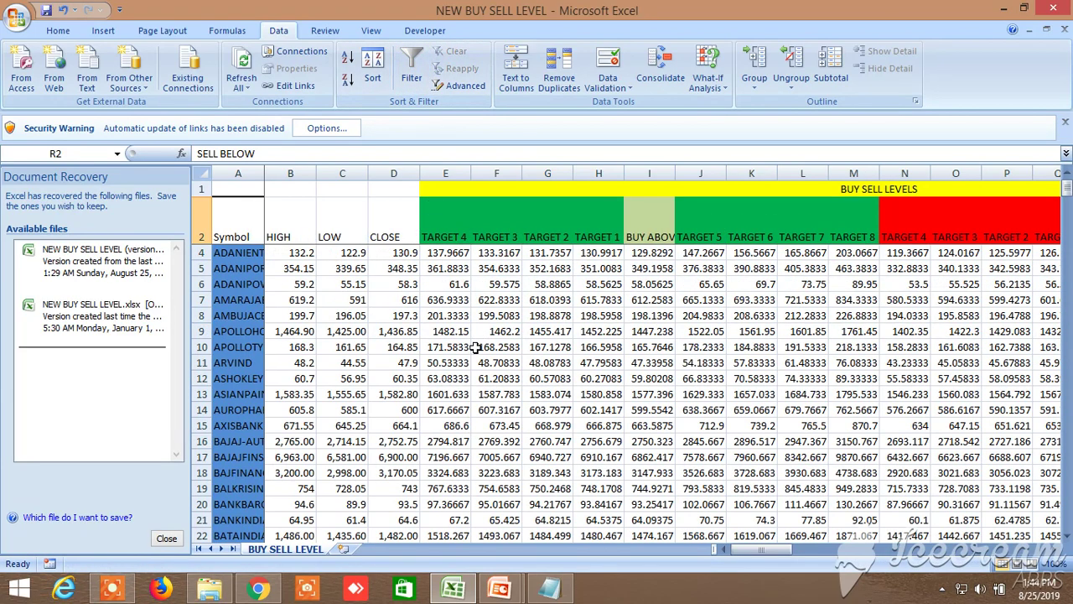
pyautogui.scroll(-20, 464, 393)
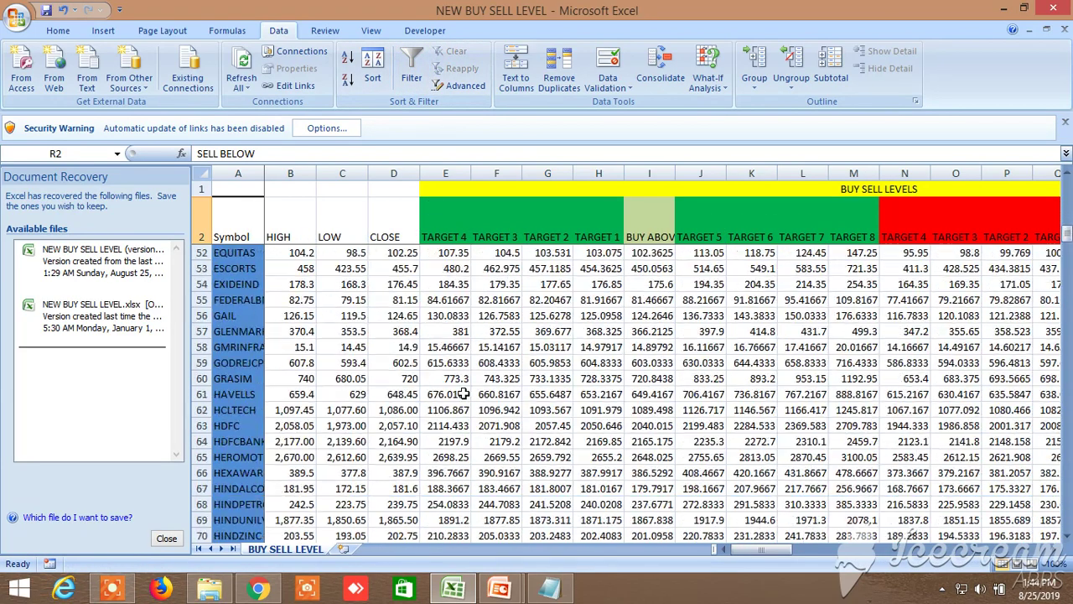
pyautogui.scroll(-20, 463, 393)
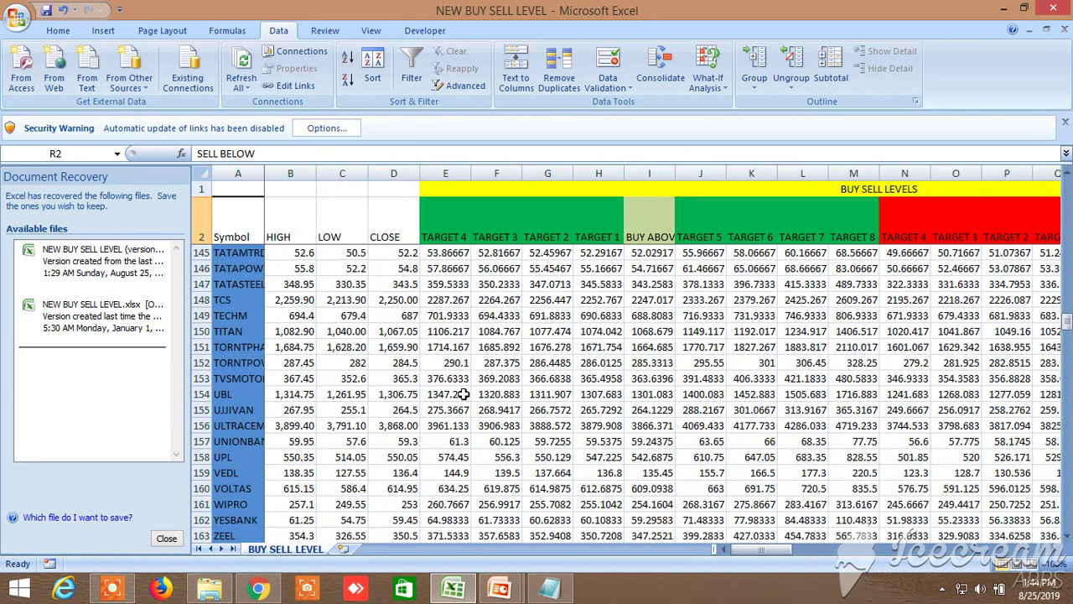
pyautogui.scroll(1, 456, 397)
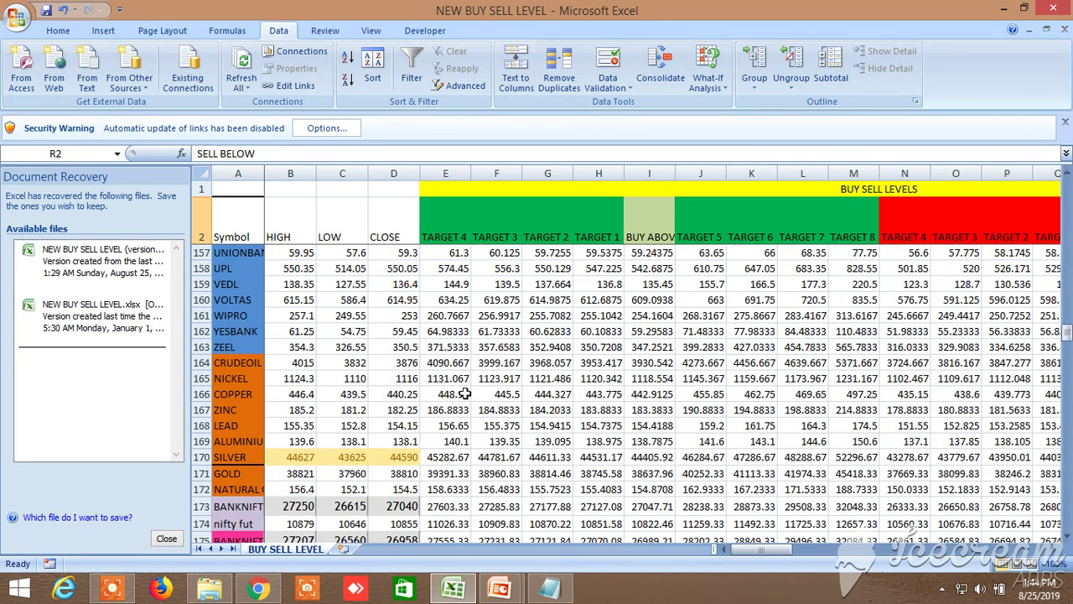
pyautogui.scroll(-4, 463, 393)
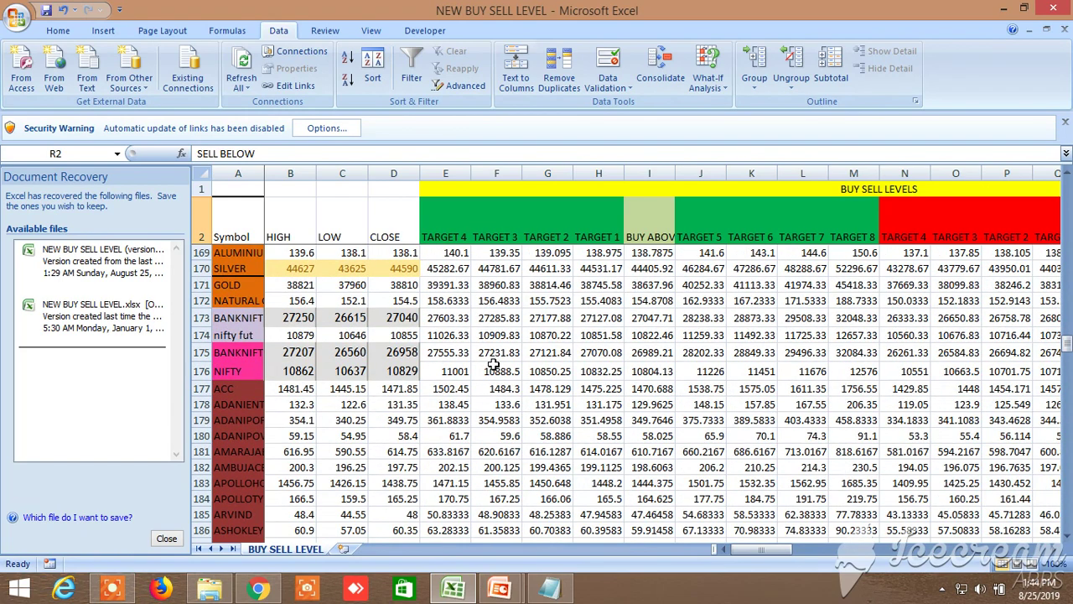
pyautogui.scroll(-5, 493, 366)
pyautogui.scroll(3, 489, 365)
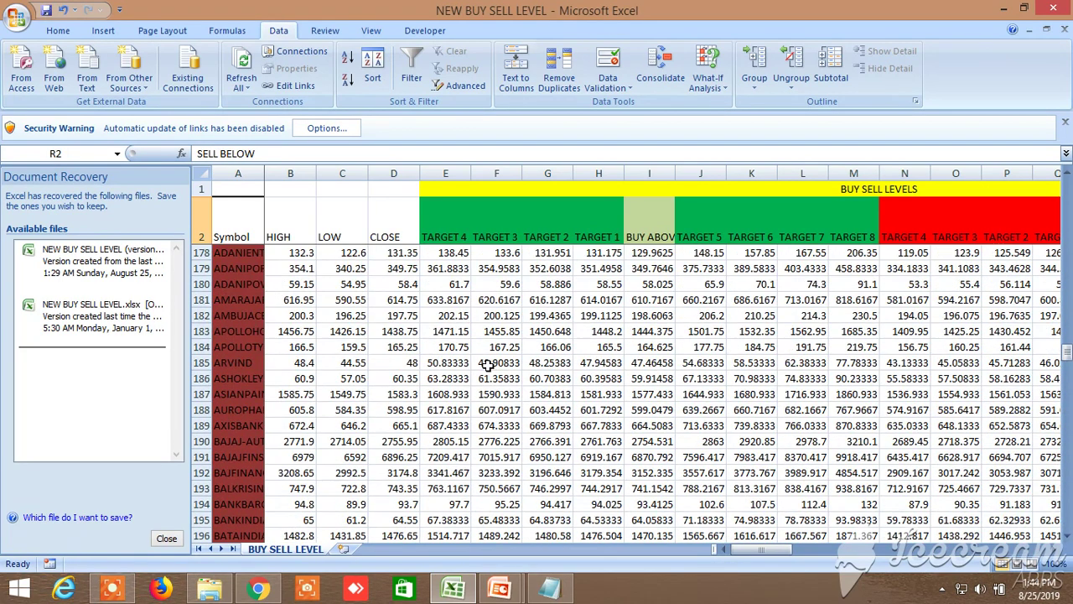
pyautogui.scroll(-1, 487, 365)
pyautogui.scroll(-2, 487, 366)
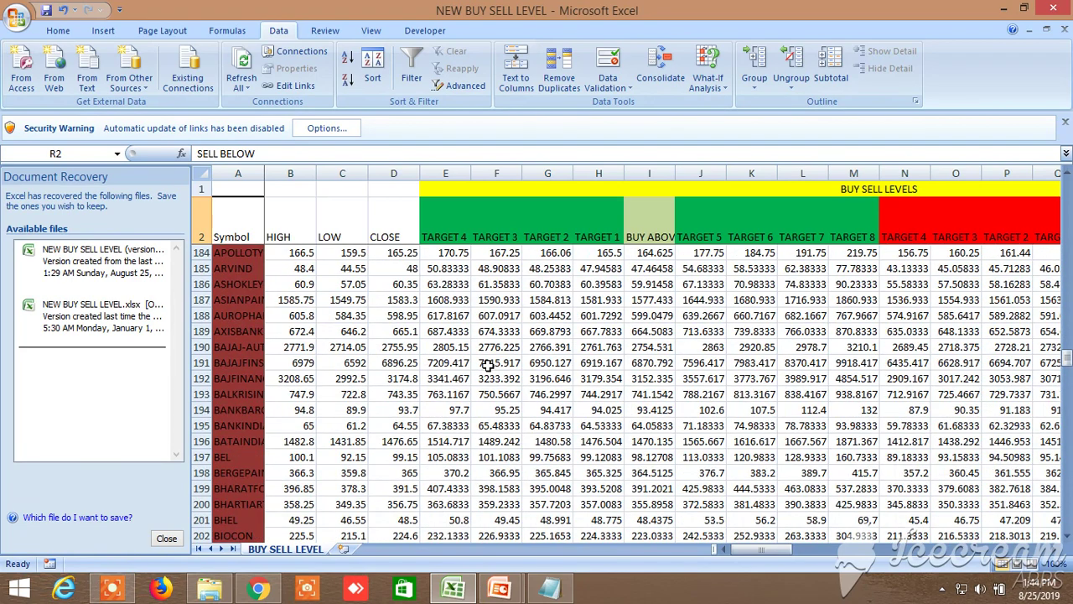
pyautogui.scroll(12, 487, 365)
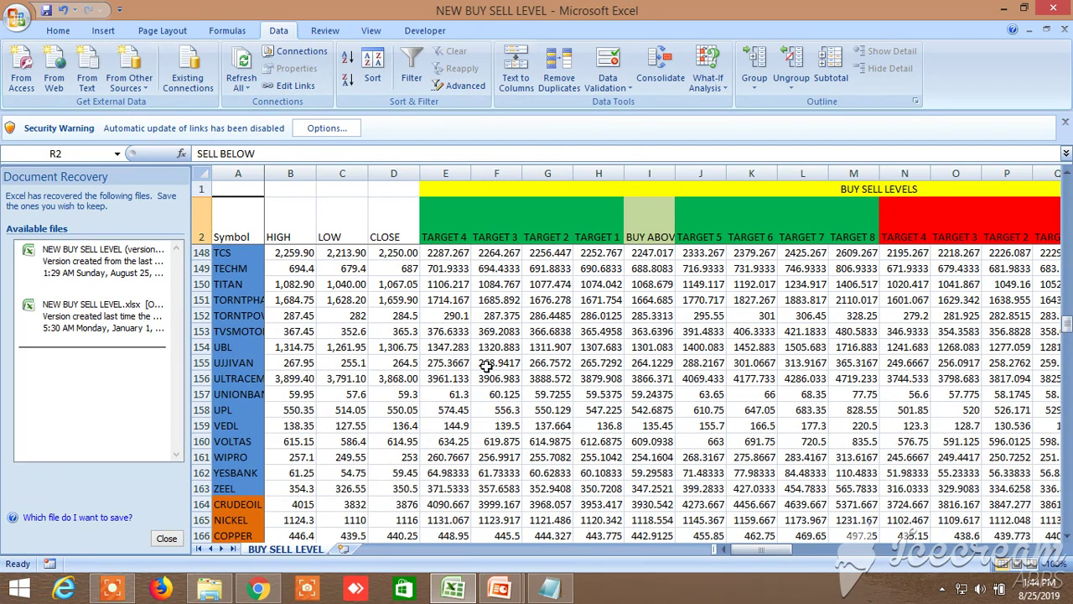
pyautogui.scroll(-4, 487, 365)
pyautogui.scroll(-2, 486, 365)
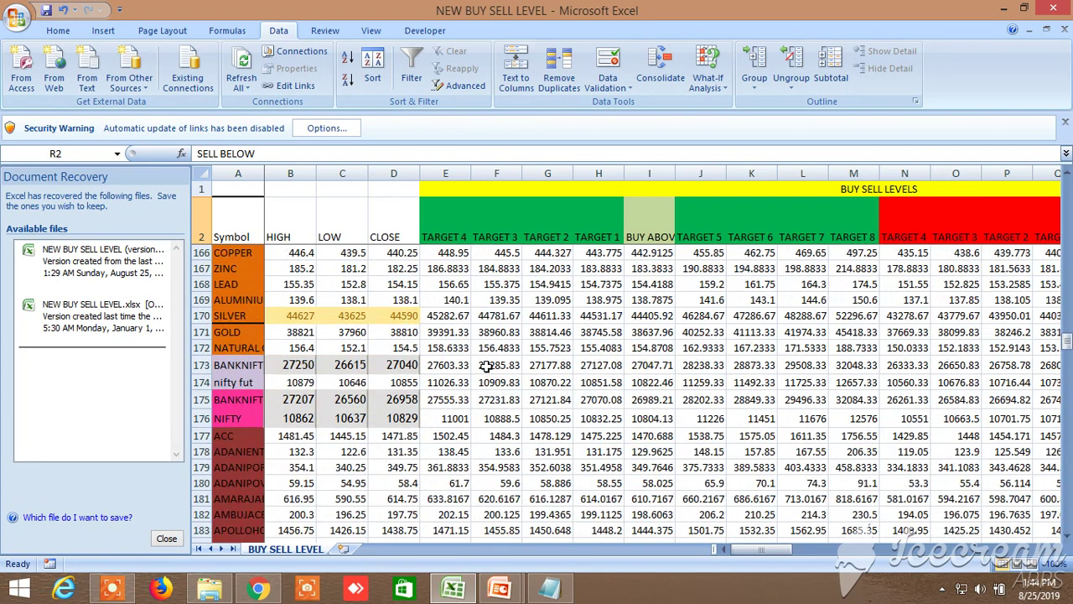
pyautogui.scroll(-1, 487, 366)
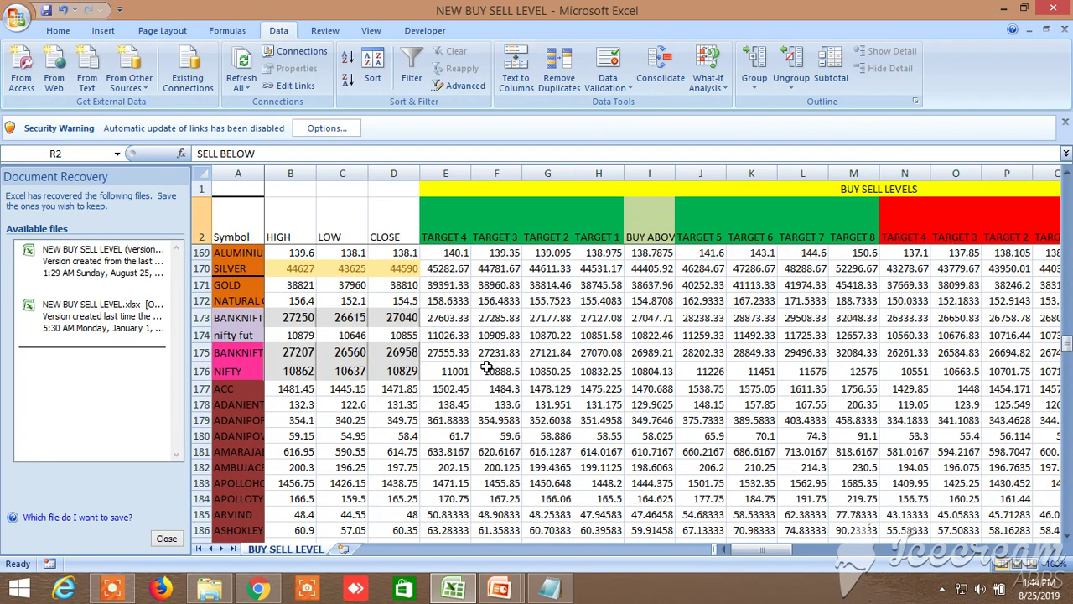
# Step: Select the BUY ABOVE header cell and set the worksheet magnification to 200%
pyautogui.click(648, 224)
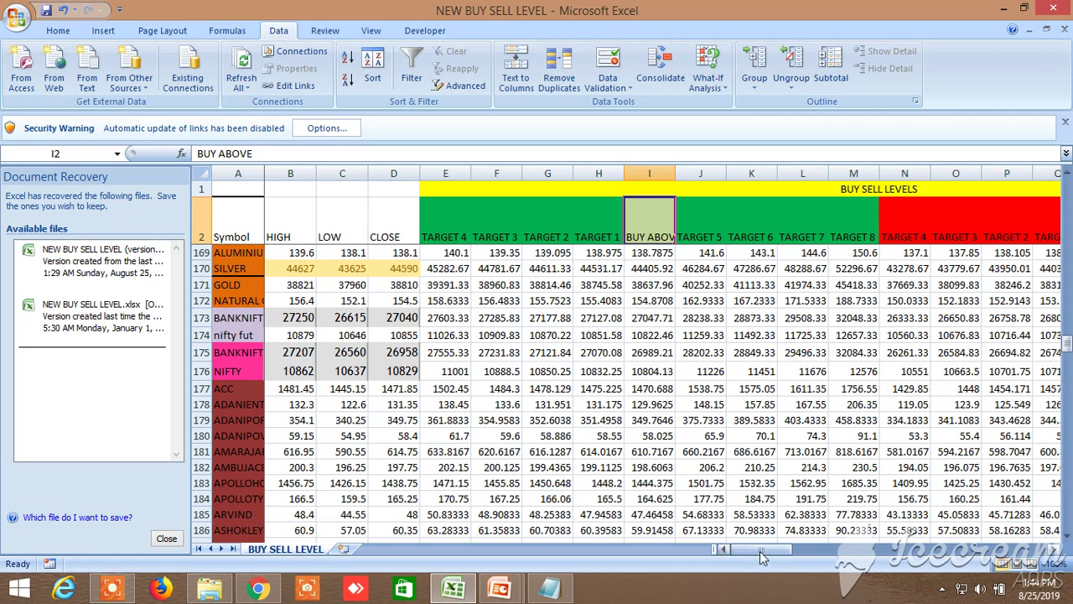
pyautogui.scroll(-1, 513, 426)
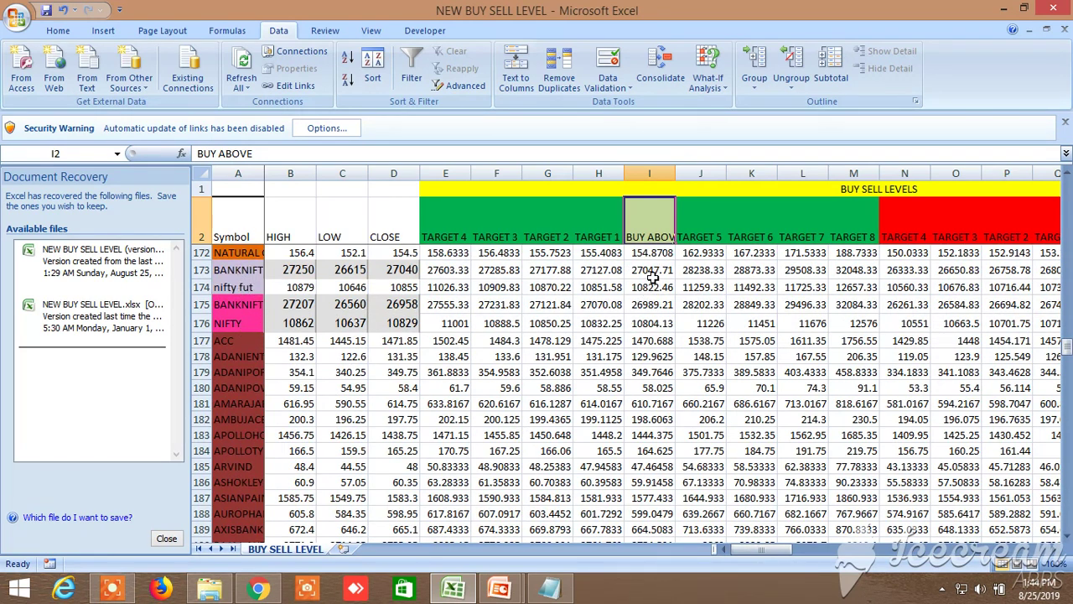
pyautogui.click(1054, 565)
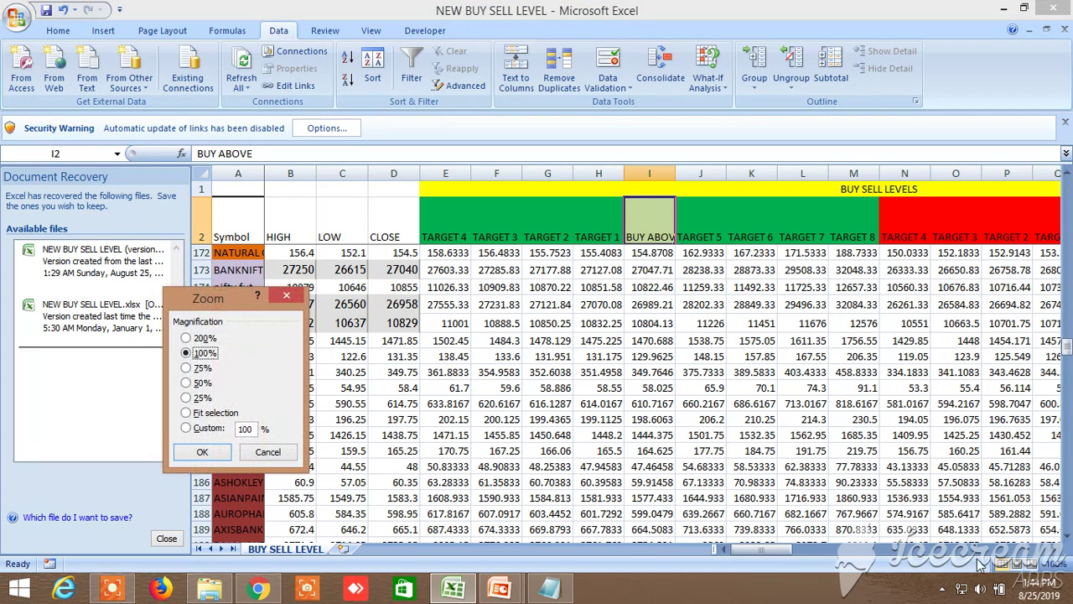
pyautogui.click(186, 338)
pyautogui.click(202, 452)
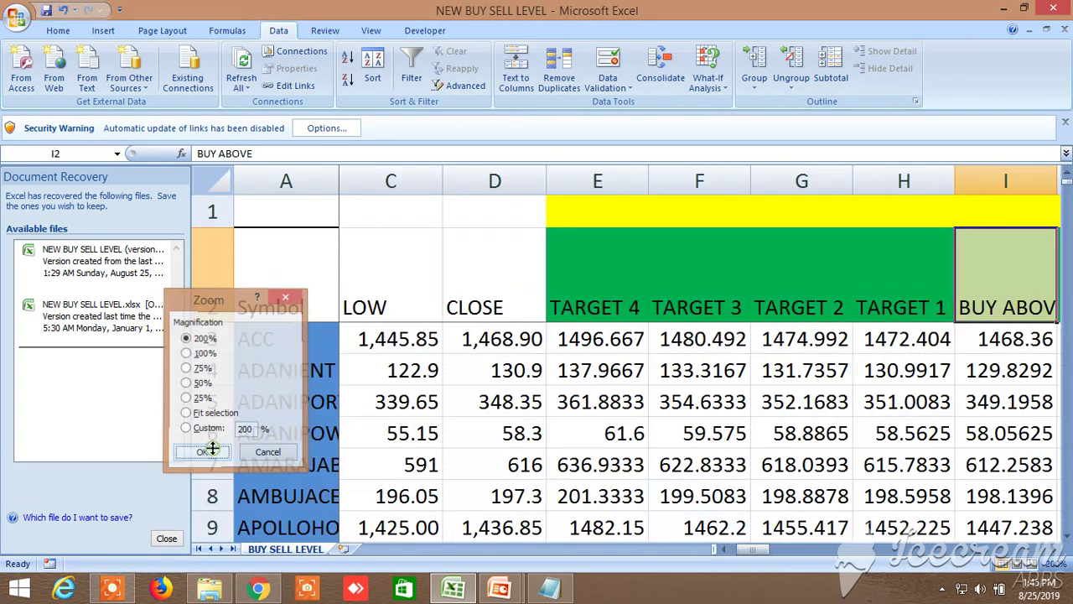
# Step: Locate the GOLD, NATURAL GAS, BANKNIFTY and NIFTY entries in rows 171 to 176 of the enlarged sheet
pyautogui.scroll(-3, 443, 411)
pyautogui.scroll(2, 444, 411)
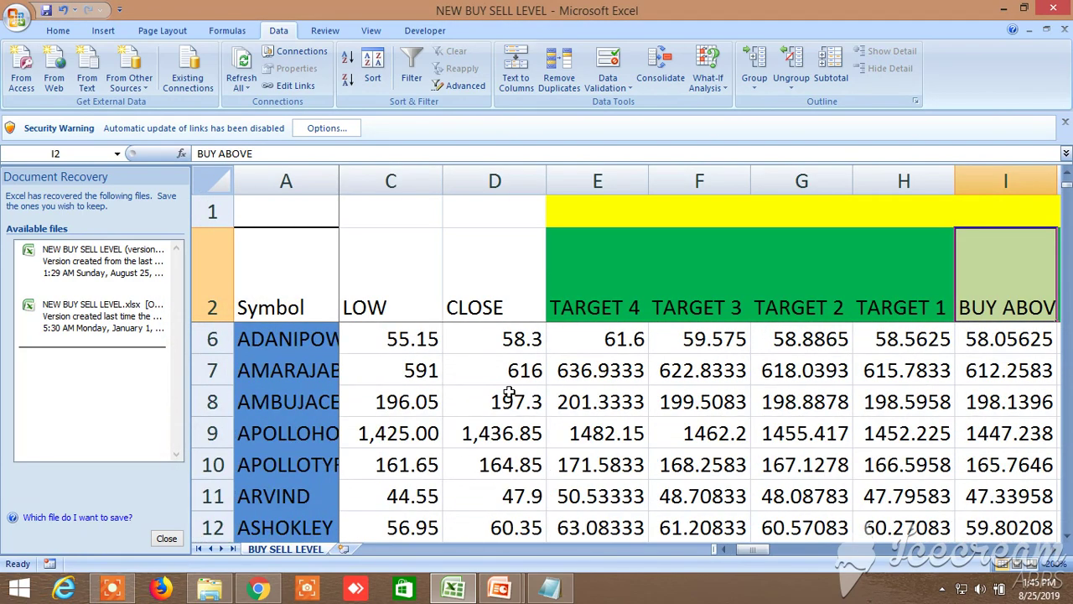
pyautogui.scroll(-5, 509, 392)
pyautogui.scroll(-20, 518, 401)
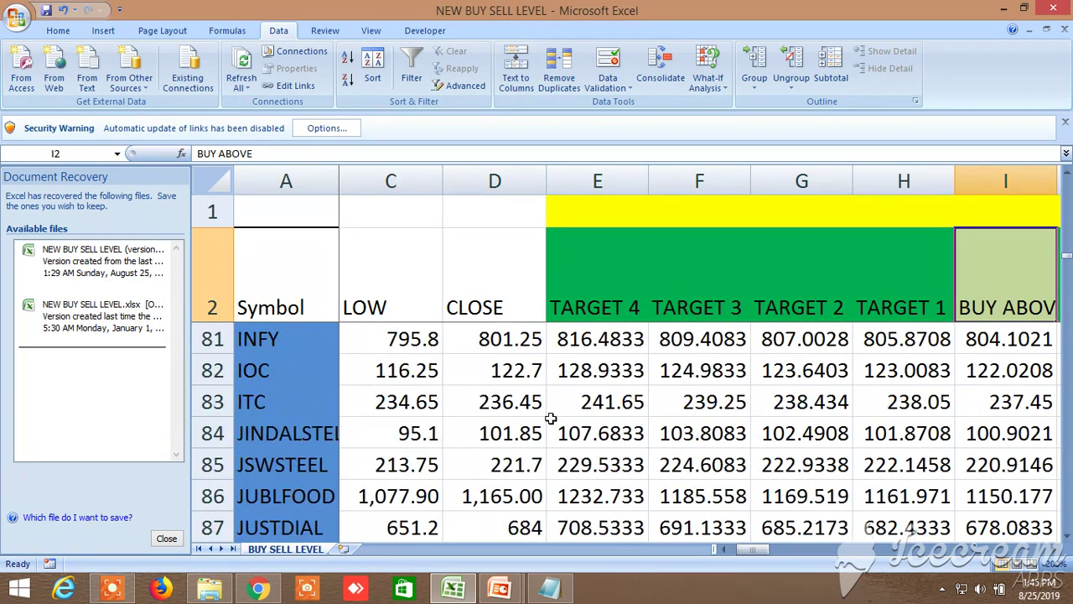
pyautogui.scroll(-11, 551, 418)
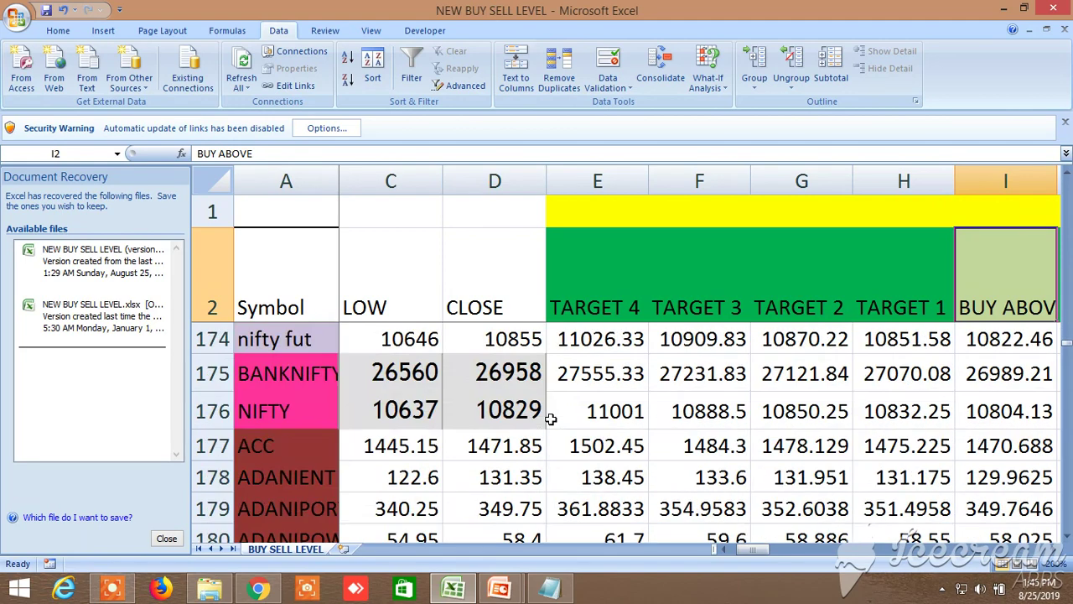
pyautogui.scroll(1, 551, 418)
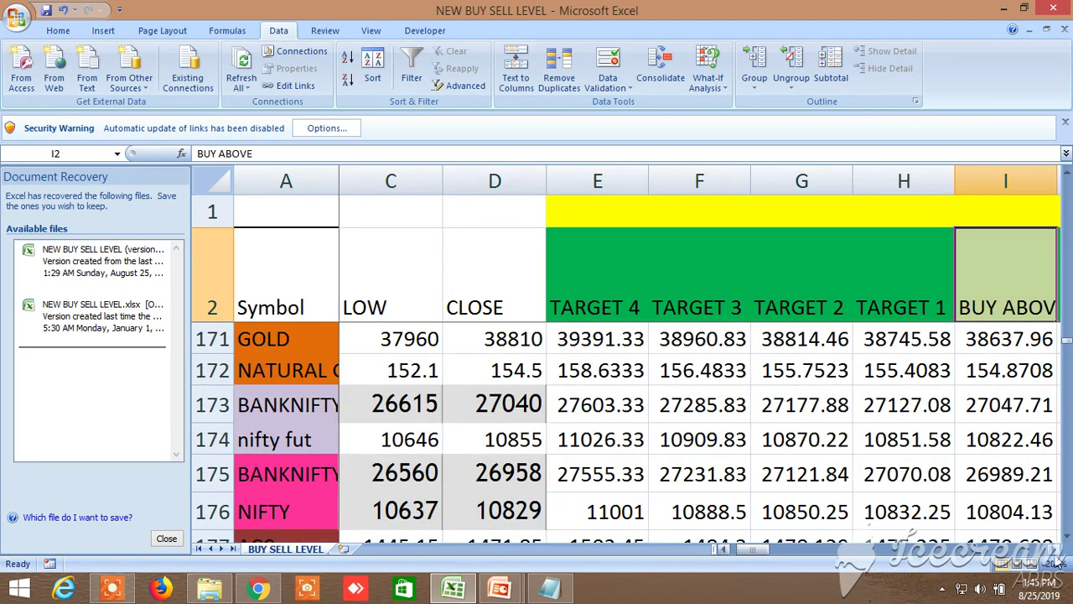
# Step: Examine the BUY ABOVE level and the buy-side TARGET 1 to TARGET 8 columns for rows 171 to 176
pyautogui.click(1054, 549)
pyautogui.click(1053, 549)
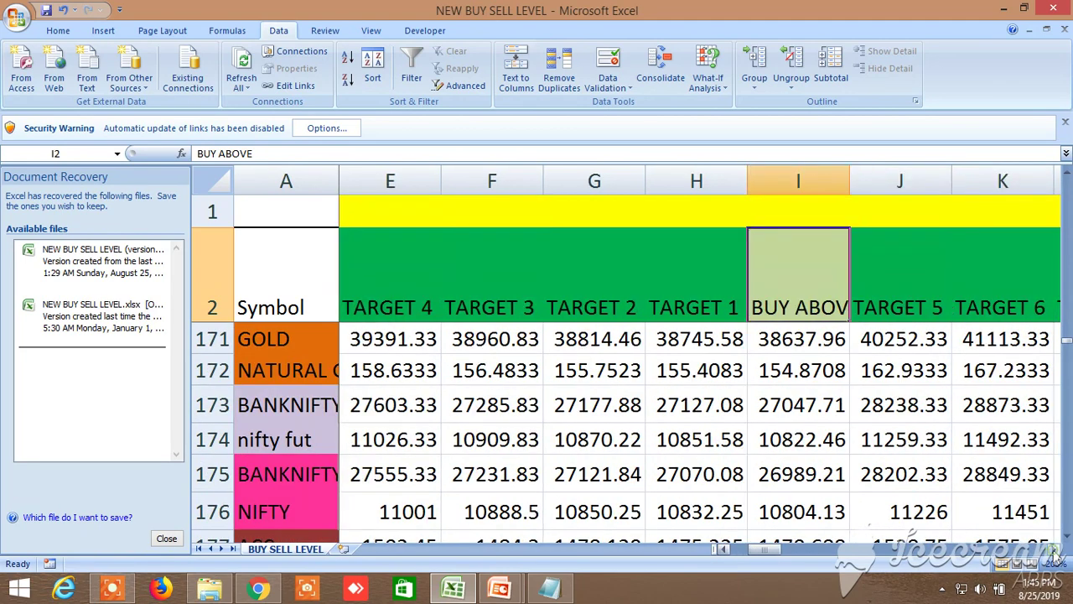
pyautogui.click(1054, 549)
pyautogui.click(1053, 549)
pyautogui.click(1054, 549)
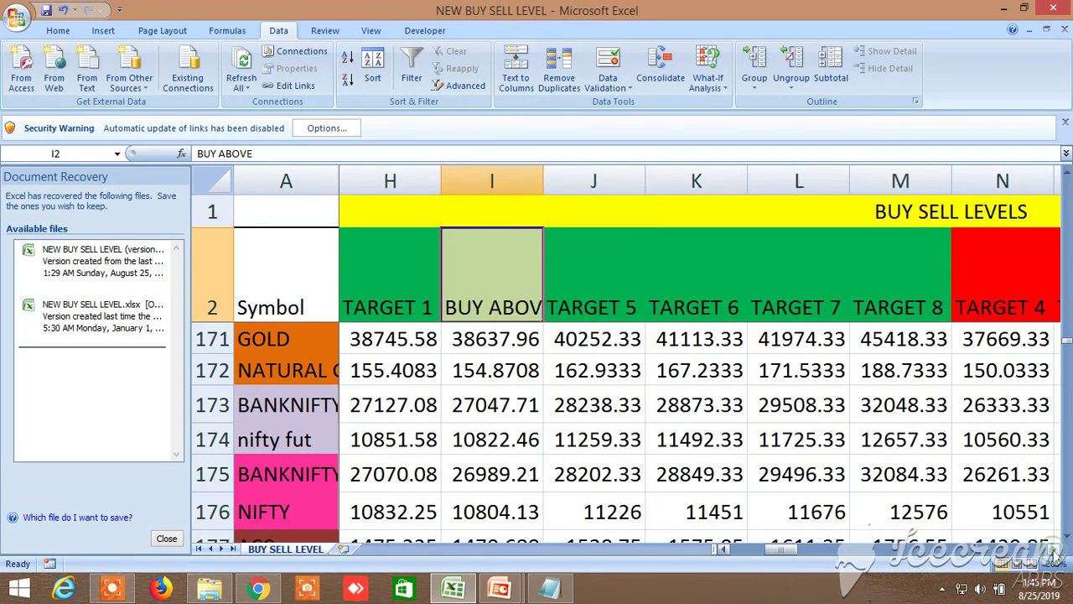
pyautogui.click(1054, 549)
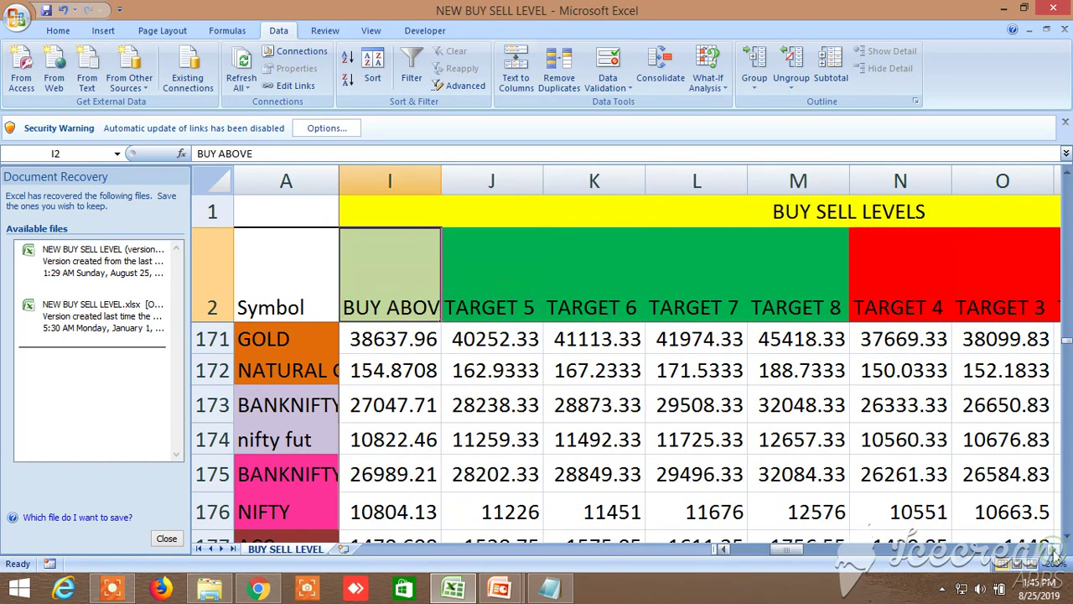
# Step: Examine the SELL BELOW level and the sell-side TARGET 1 to TARGET 8 columns for rows 171 to 176
pyautogui.click(1054, 549)
pyautogui.click(1054, 549)
pyautogui.click(1054, 549)
pyautogui.click(1054, 549)
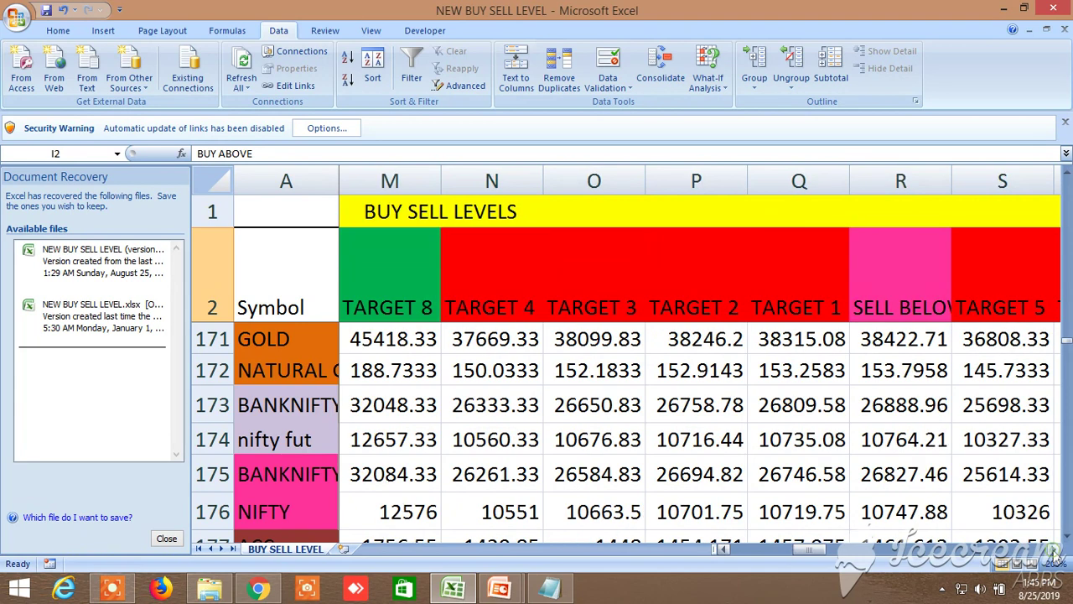
pyautogui.click(1053, 549)
pyautogui.click(1053, 549)
pyautogui.click(1054, 549)
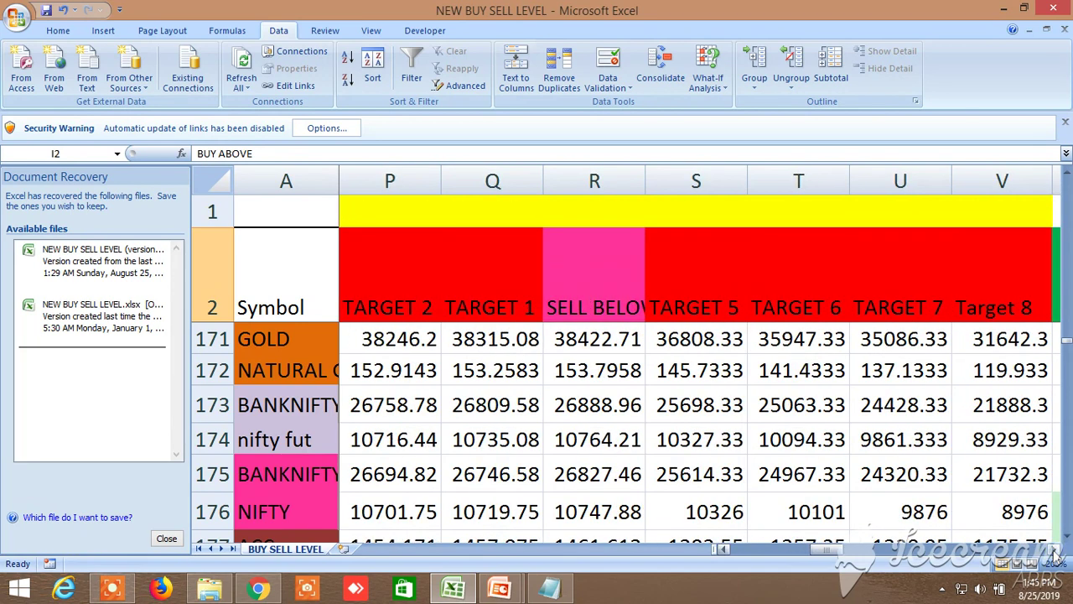
pyautogui.click(1053, 549)
pyautogui.click(1054, 549)
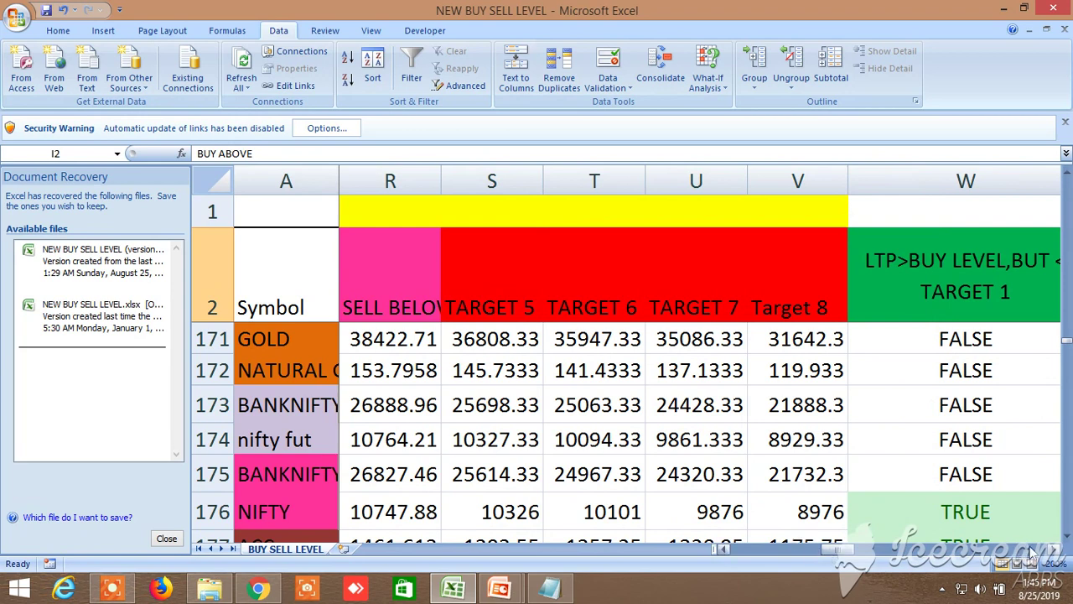
# Step: Check the LTP condition columns against the buy and sell targets for the gold, natural gas, BANKNIFTY and NIFTY rows
pyautogui.click(1054, 549)
pyautogui.click(1053, 549)
pyautogui.click(1054, 549)
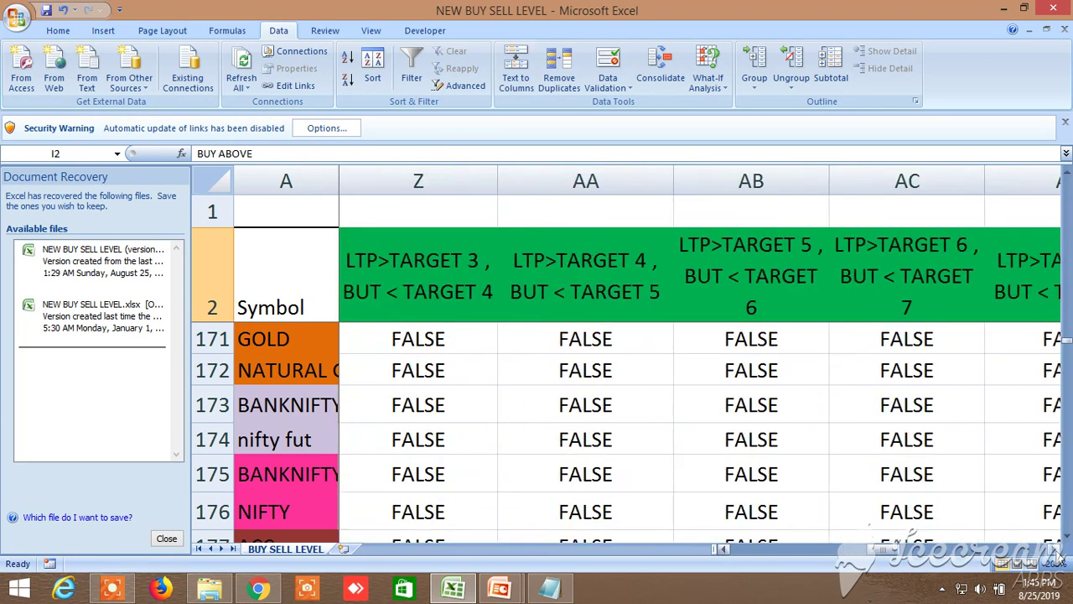
pyautogui.click(1054, 549)
pyautogui.click(1053, 549)
pyautogui.click(1054, 549)
pyautogui.click(1053, 549)
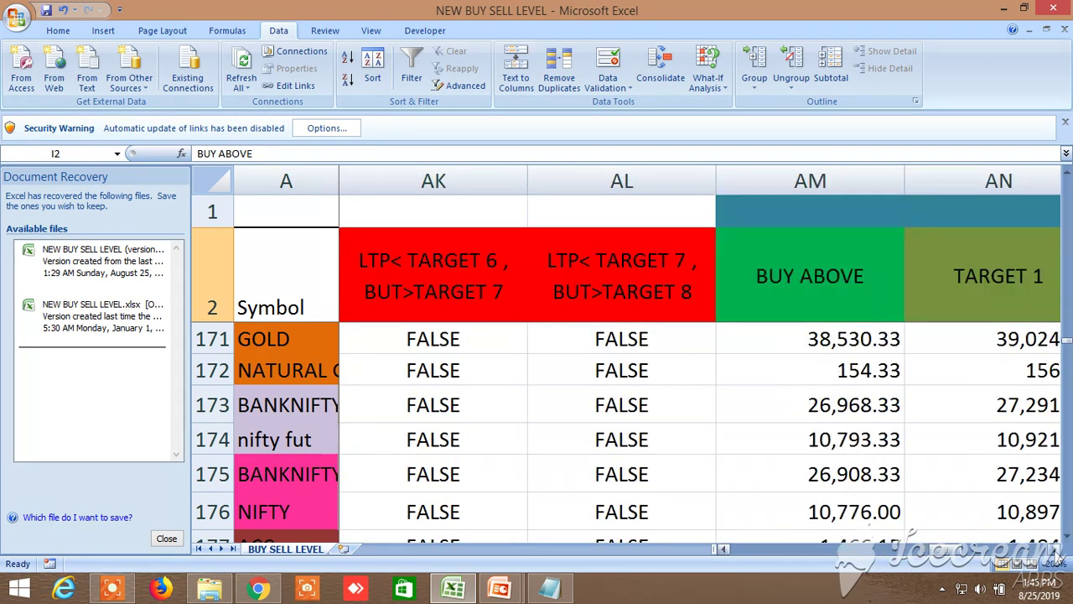
# Step: Review the ALTERNATIVE BUY SELL LEVELS section through the ADVANCE and DECLINE columns for rows 171 to 176
pyautogui.click(1054, 549)
pyautogui.click(1054, 549)
pyautogui.click(1053, 549)
pyautogui.click(1053, 549)
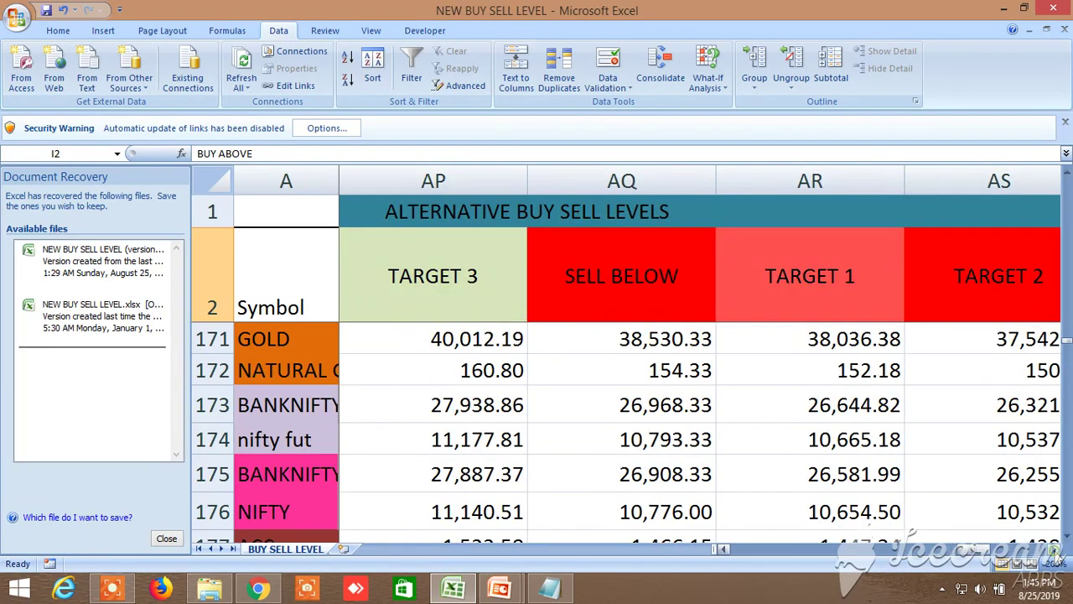
pyautogui.click(1054, 549)
pyautogui.click(1054, 549)
pyautogui.click(1053, 549)
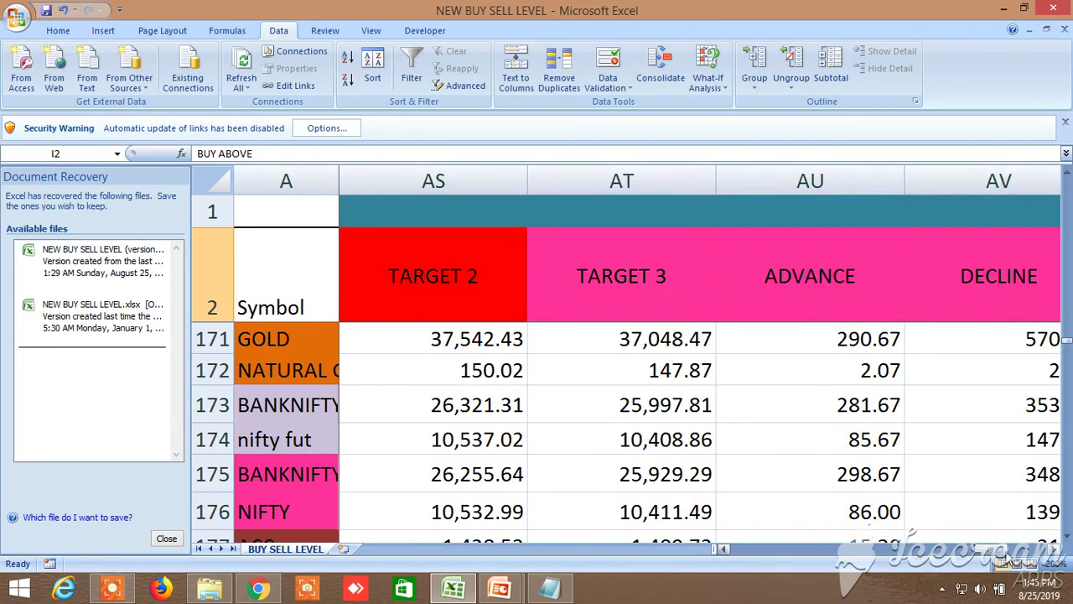
# Step: Locate the commodity rows 164 to 170, from CRUDEOIL to SILVER, with their HIGH, LOW and CLOSE columns
pyautogui.moveTo(1006, 549); pyautogui.dragTo(731, 551)
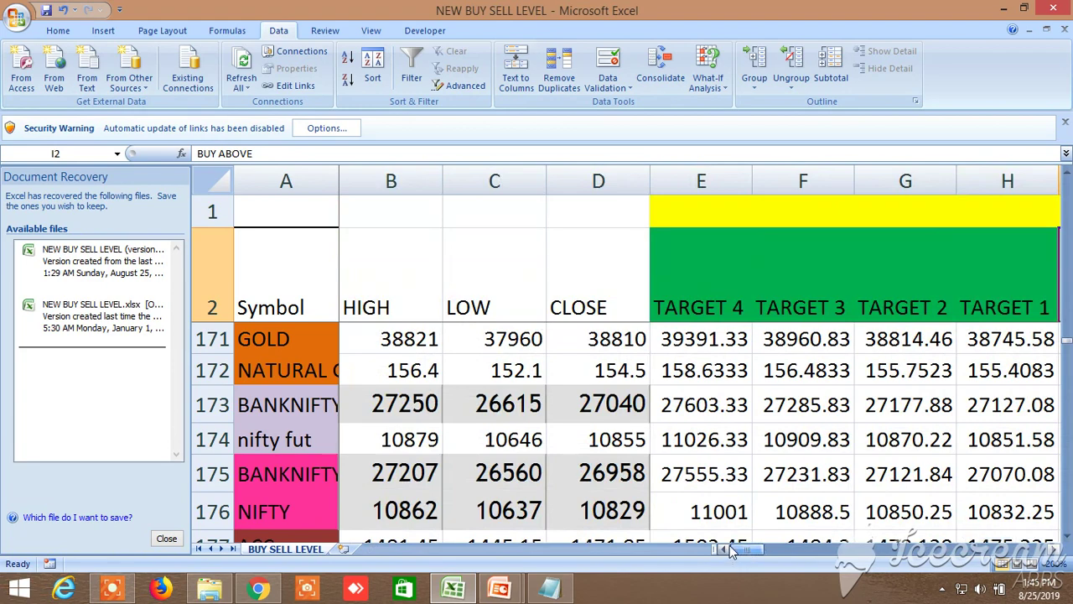
pyautogui.scroll(3, 469, 441)
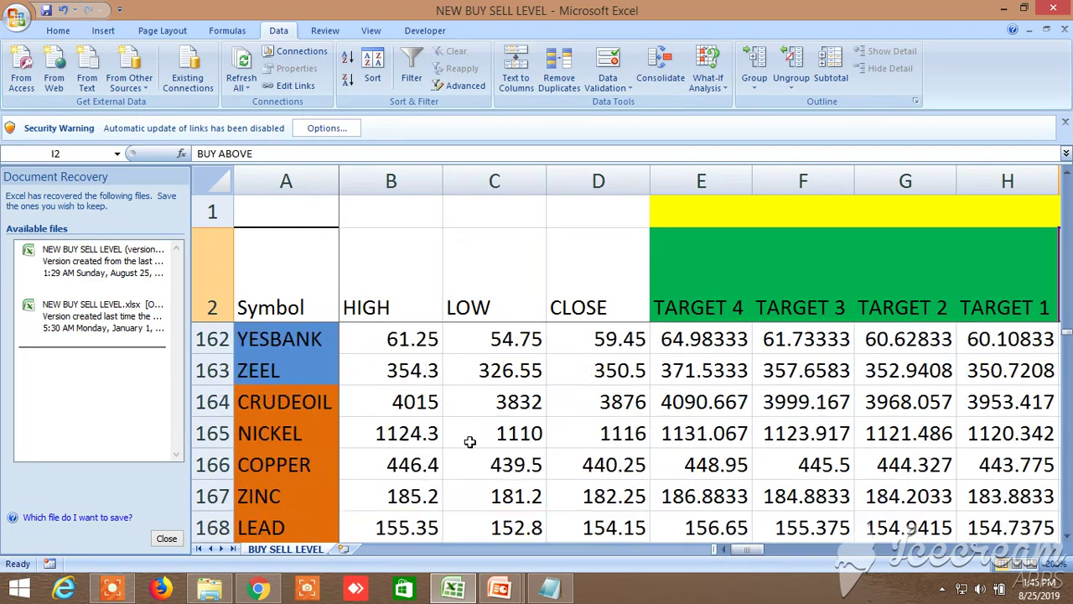
pyautogui.scroll(-2, 469, 441)
pyautogui.scroll(2, 470, 440)
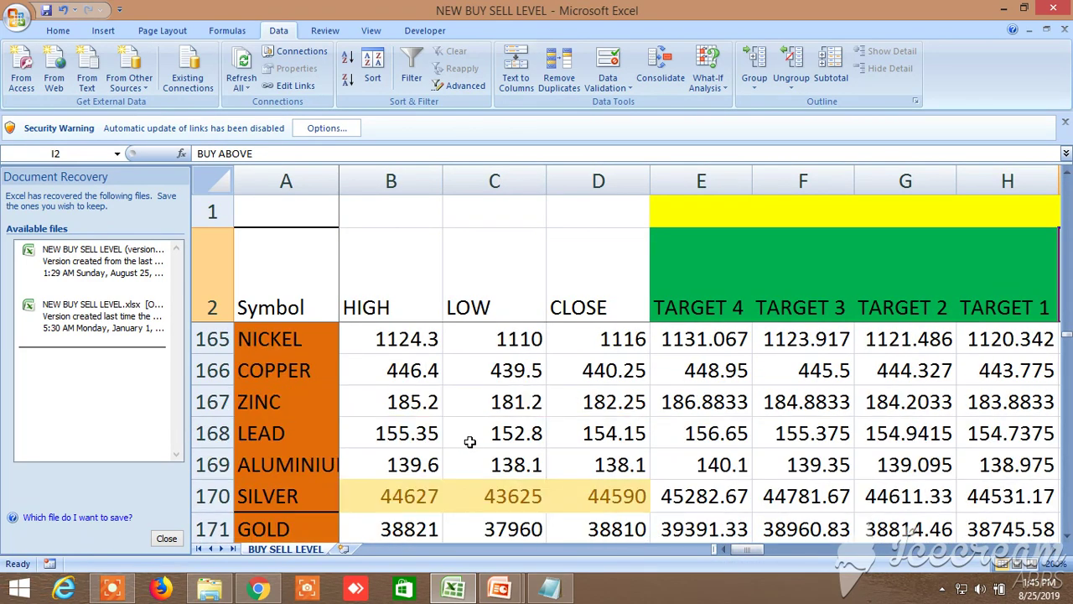
pyautogui.click(1067, 535)
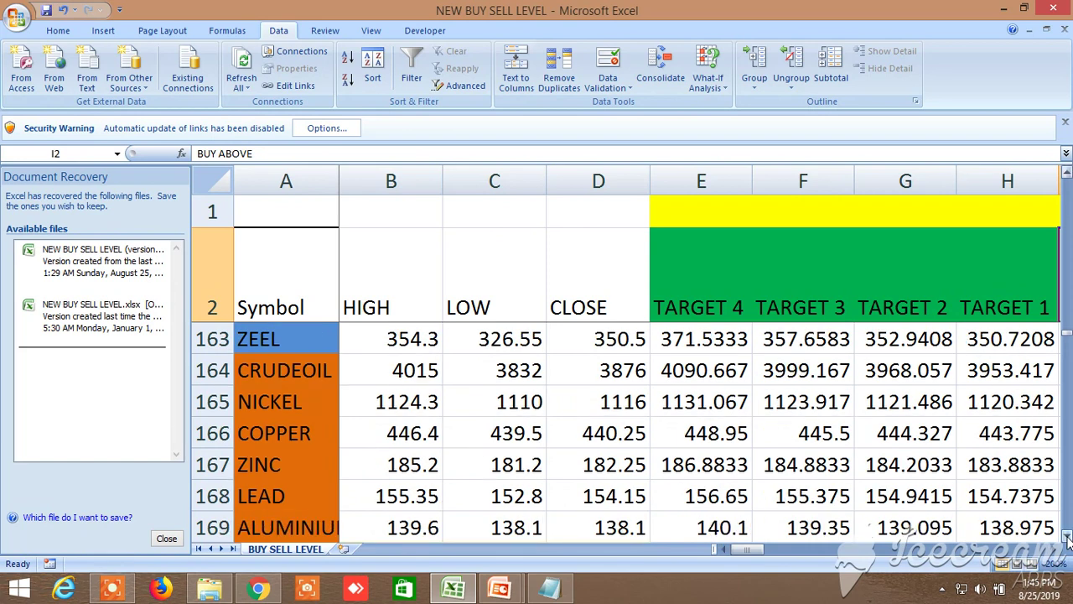
pyautogui.click(1067, 535)
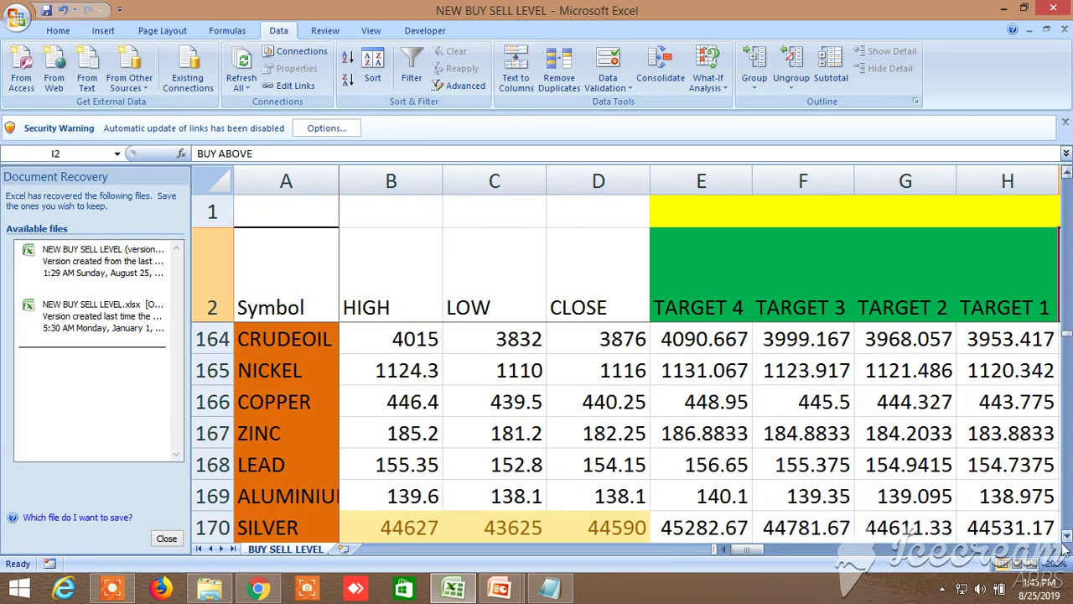
# Step: Examine the BUY ABOVE level and buy-side targets for the commodities from CRUDEOIL to SILVER
pyautogui.click(1055, 550)
pyautogui.click(1055, 549)
pyautogui.click(1055, 549)
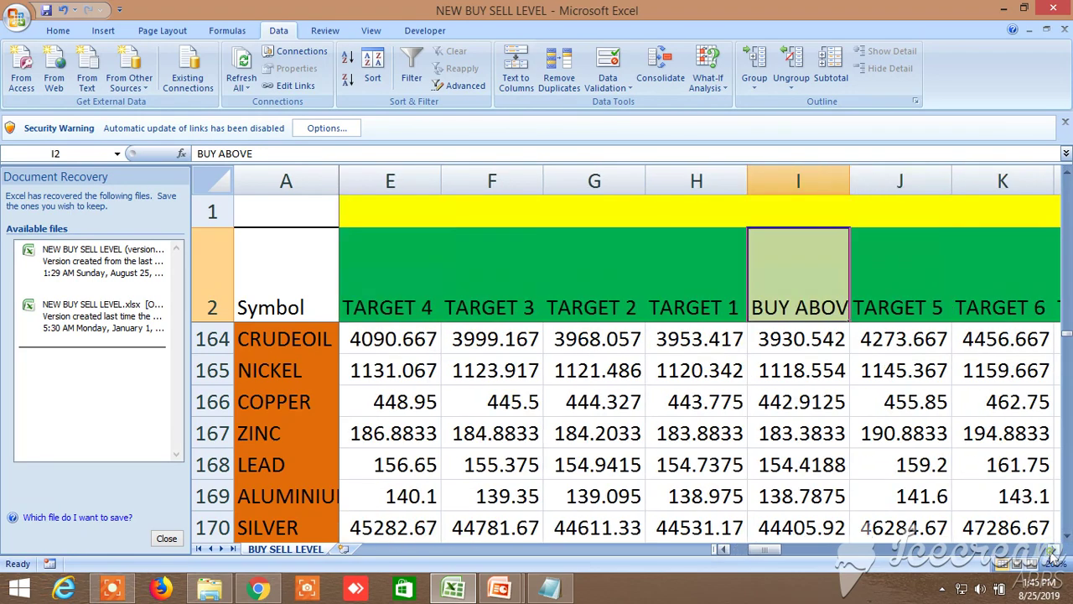
pyautogui.click(1054, 549)
pyautogui.click(1055, 549)
pyautogui.click(1055, 549)
pyautogui.click(1054, 549)
pyautogui.click(1055, 549)
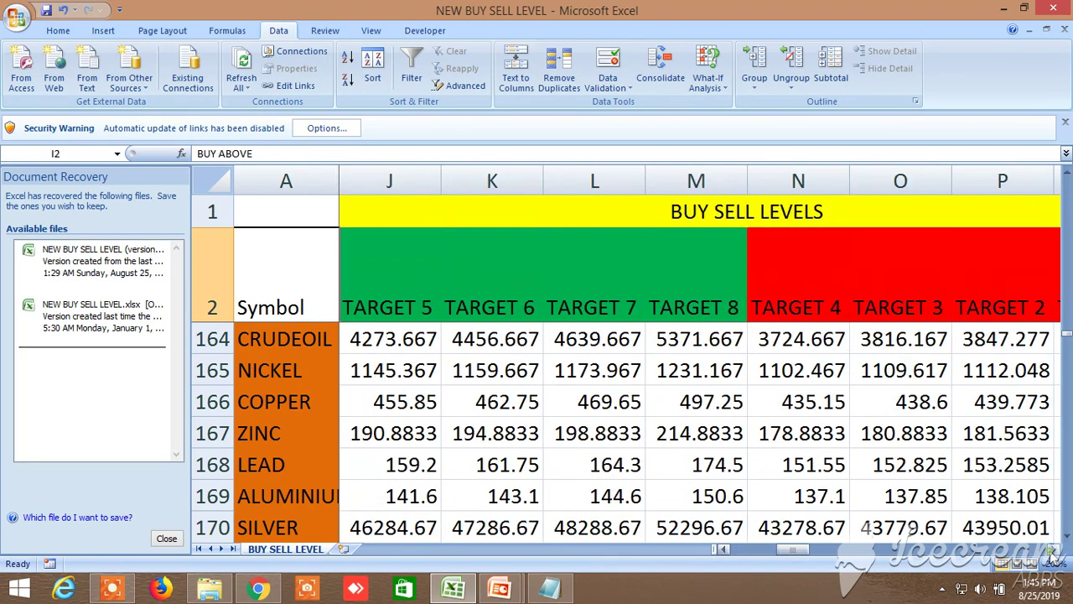
# Step: Examine the SELL BELOW level and sell-side targets for the commodities from CRUDEOIL to SILVER
pyautogui.click(1054, 549)
pyautogui.click(1054, 549)
pyautogui.click(1054, 549)
pyautogui.click(1054, 549)
pyautogui.click(1055, 549)
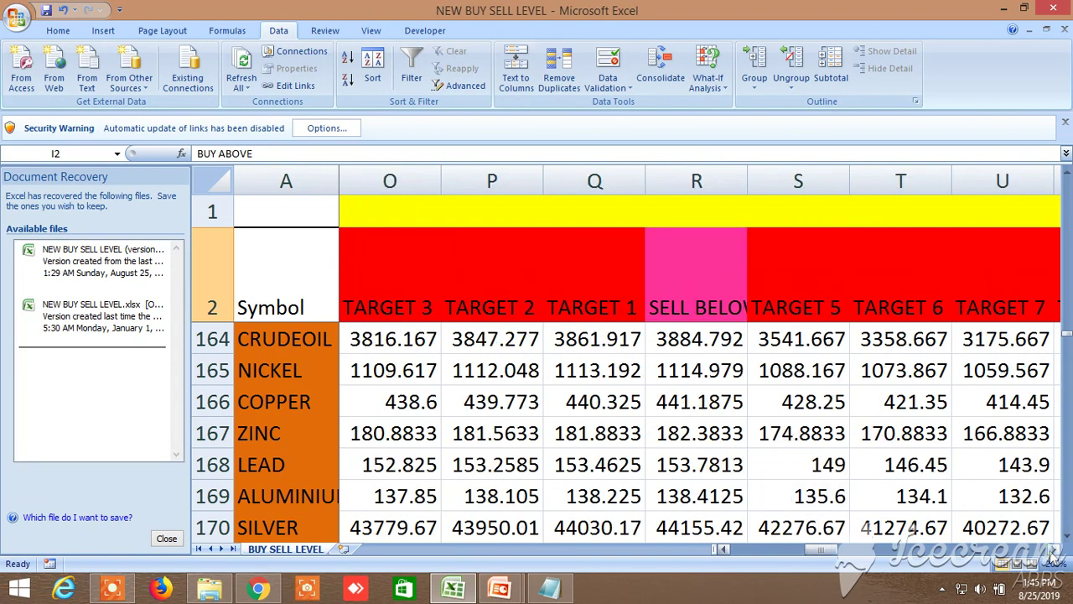
pyautogui.click(1054, 549)
pyautogui.click(1054, 549)
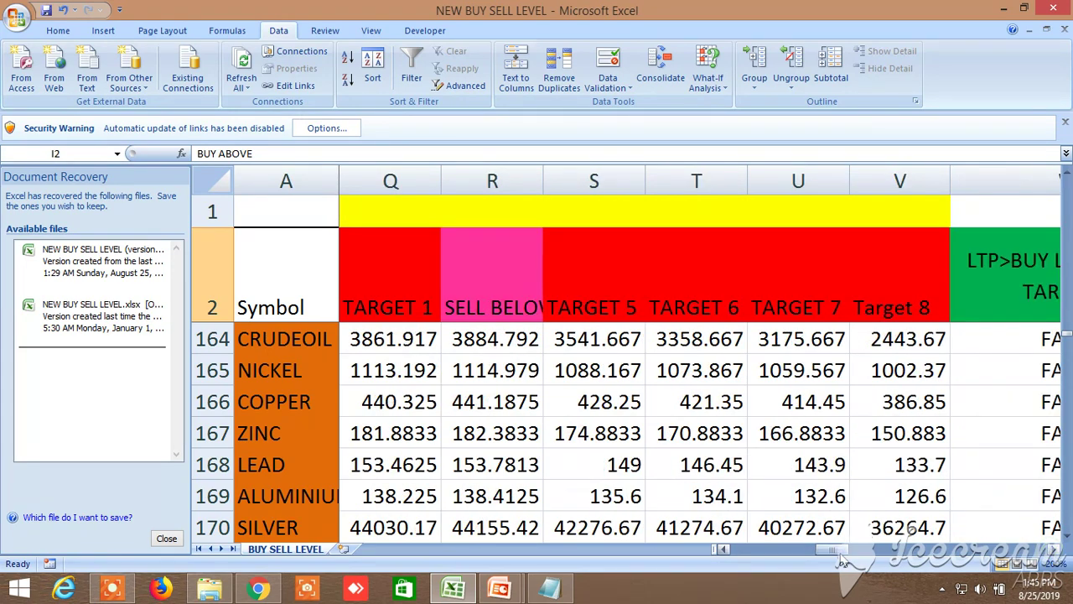
# Step: Return to the price columns and review the buy levels for rows 165 to 171, from NICKEL to GOLD
pyautogui.moveTo(840, 550); pyautogui.dragTo(721, 550)
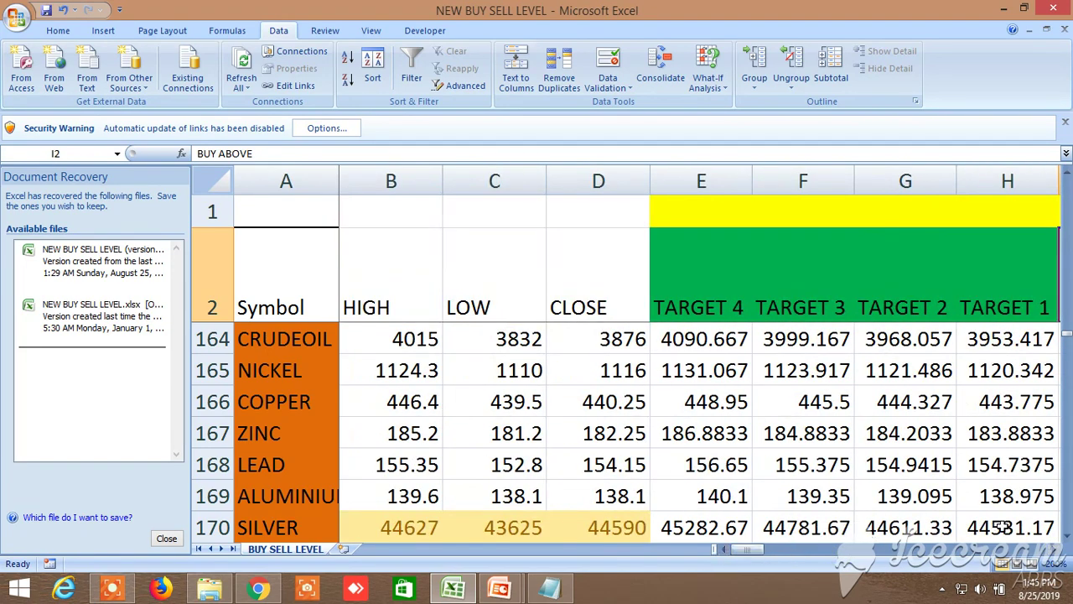
pyautogui.click(1066, 536)
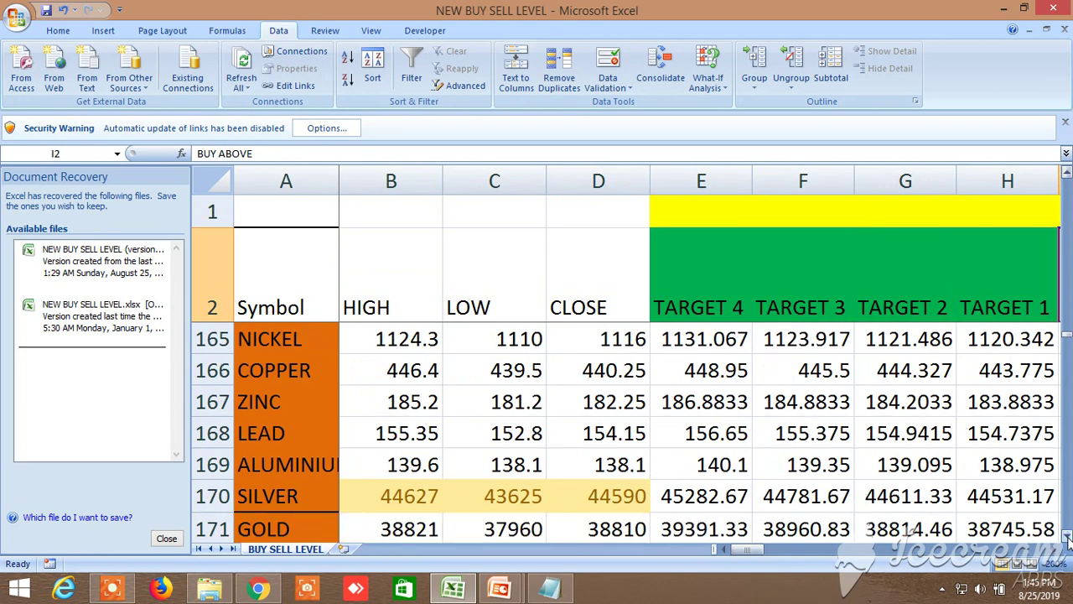
pyautogui.click(1055, 550)
pyautogui.click(1054, 549)
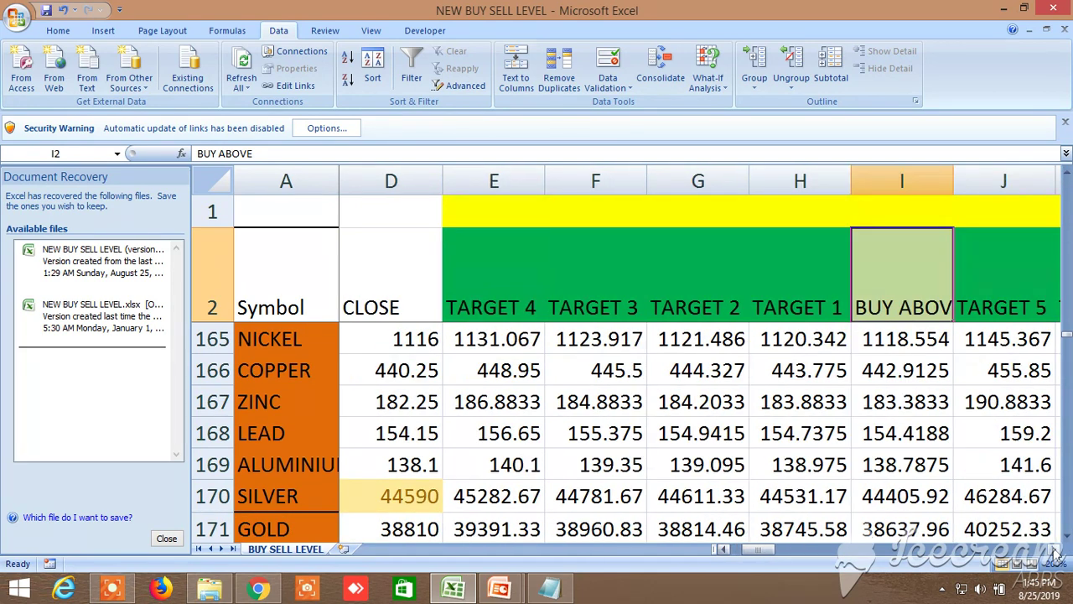
pyautogui.click(1054, 550)
pyautogui.click(1055, 550)
pyautogui.click(1055, 549)
pyautogui.click(1054, 550)
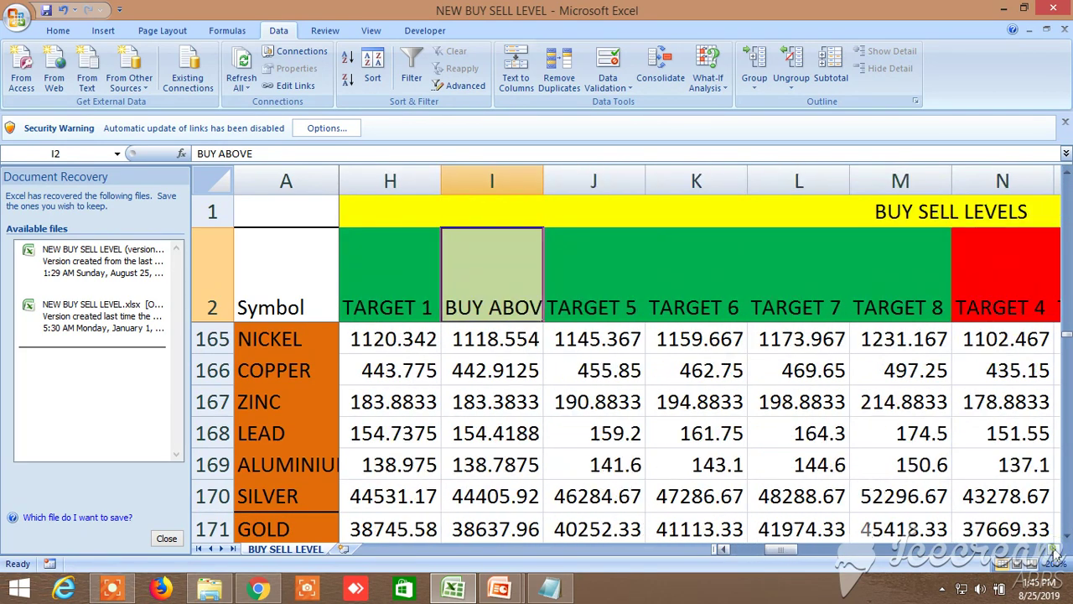
# Step: Review the sell levels and sell-side targets for rows 165 to 171, from NICKEL to GOLD
pyautogui.click(1054, 549)
pyautogui.click(1055, 549)
pyautogui.click(1055, 550)
pyautogui.click(1054, 550)
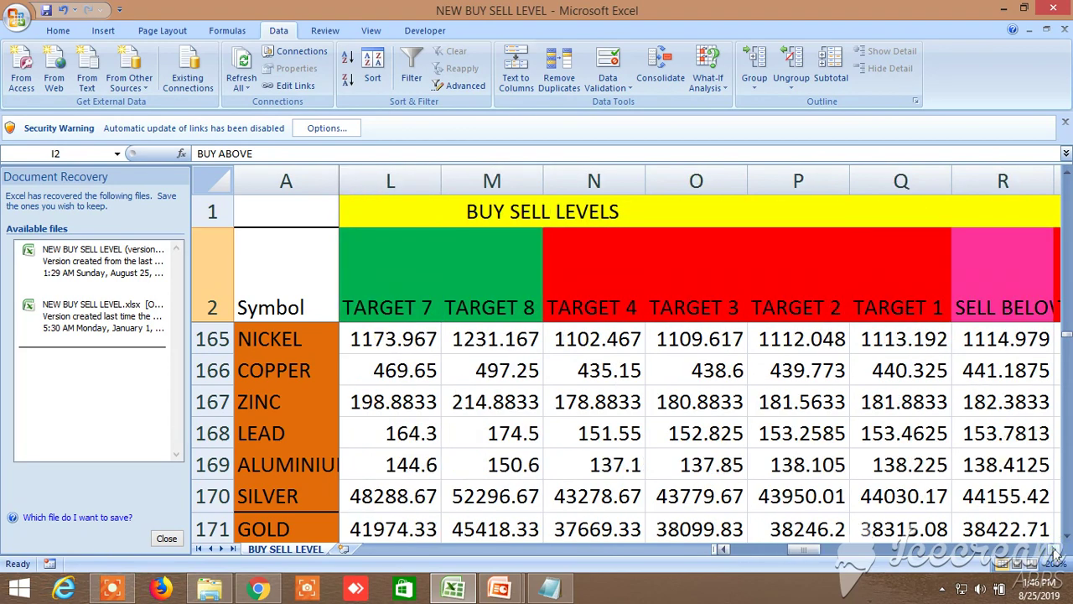
pyautogui.click(1055, 550)
pyautogui.click(1054, 550)
pyautogui.click(1054, 550)
pyautogui.click(1055, 549)
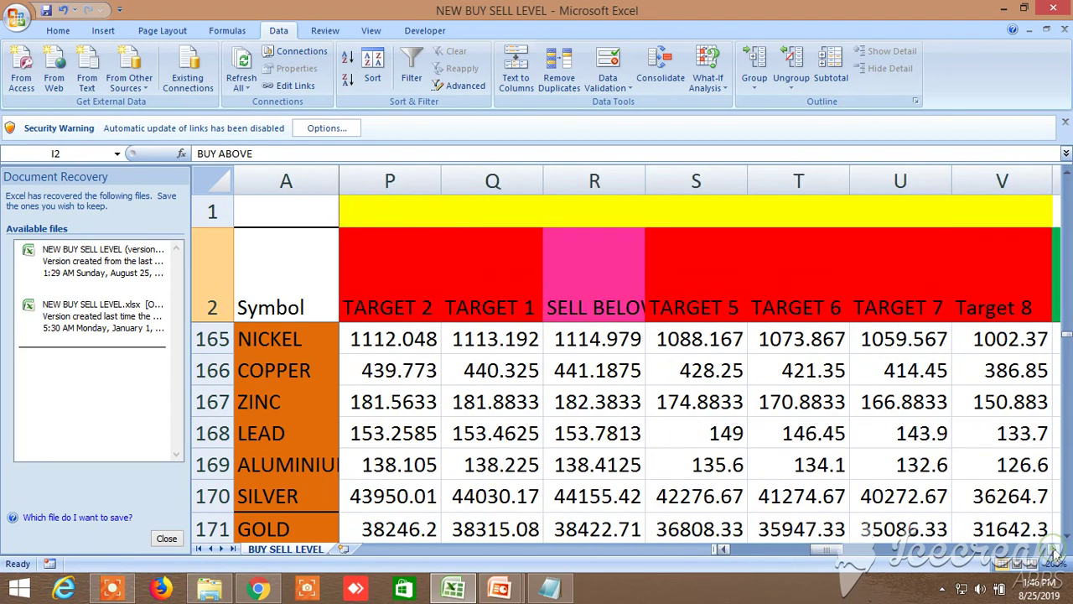
pyautogui.click(1055, 550)
# Step: Go back to the HIGH, LOW and CLOSE columns and look over the commodity and BANKNIFTY rows
pyautogui.moveTo(841, 549); pyautogui.dragTo(722, 550)
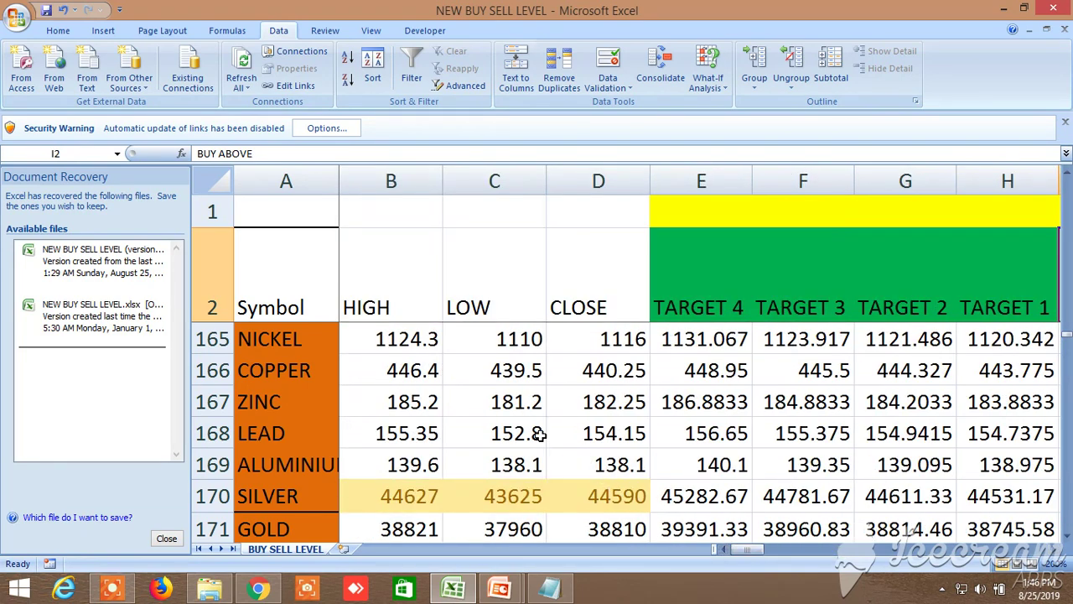
pyautogui.scroll(-3, 439, 426)
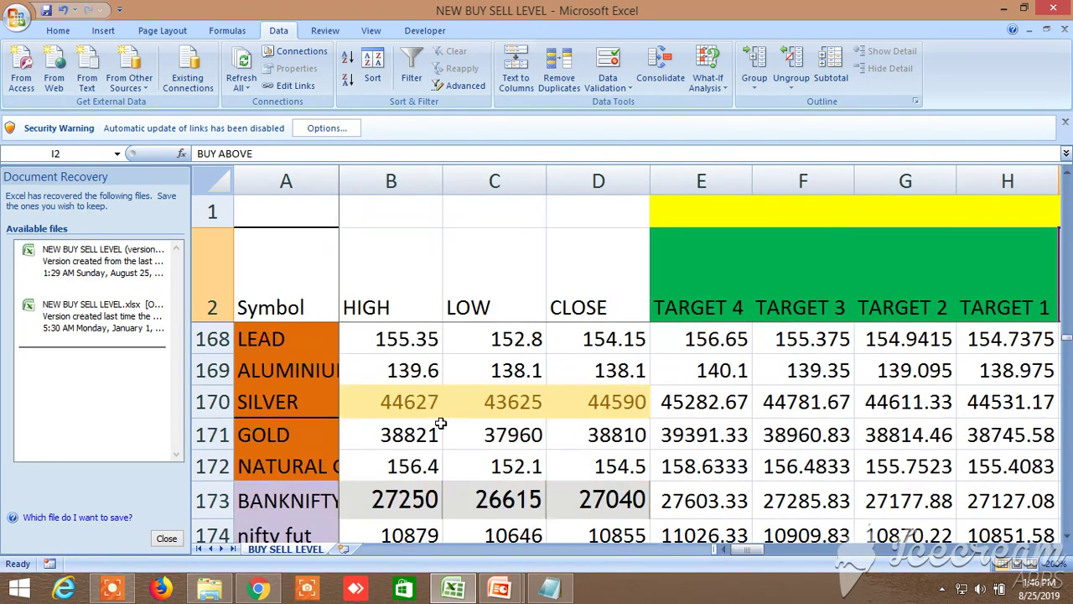
pyautogui.scroll(3, 439, 426)
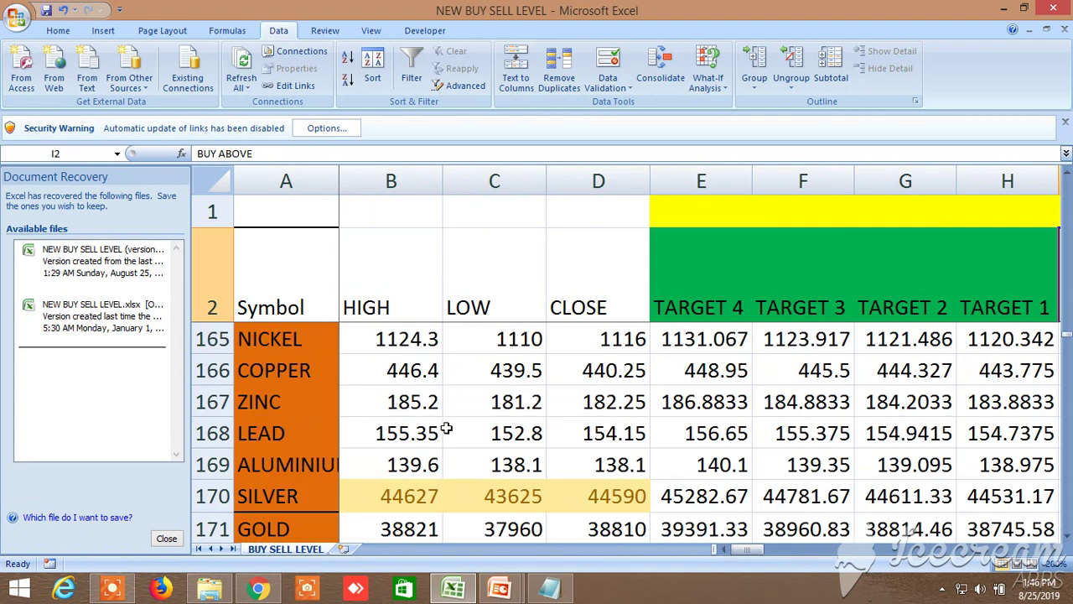
# Step: Switch to the NEW BUY SELL LEVELS note in Notepad and read its explanation of the buy sell levels and targets
pyautogui.click(551, 591)
pyautogui.moveTo(524, 570); pyautogui.dragTo(491, 566)
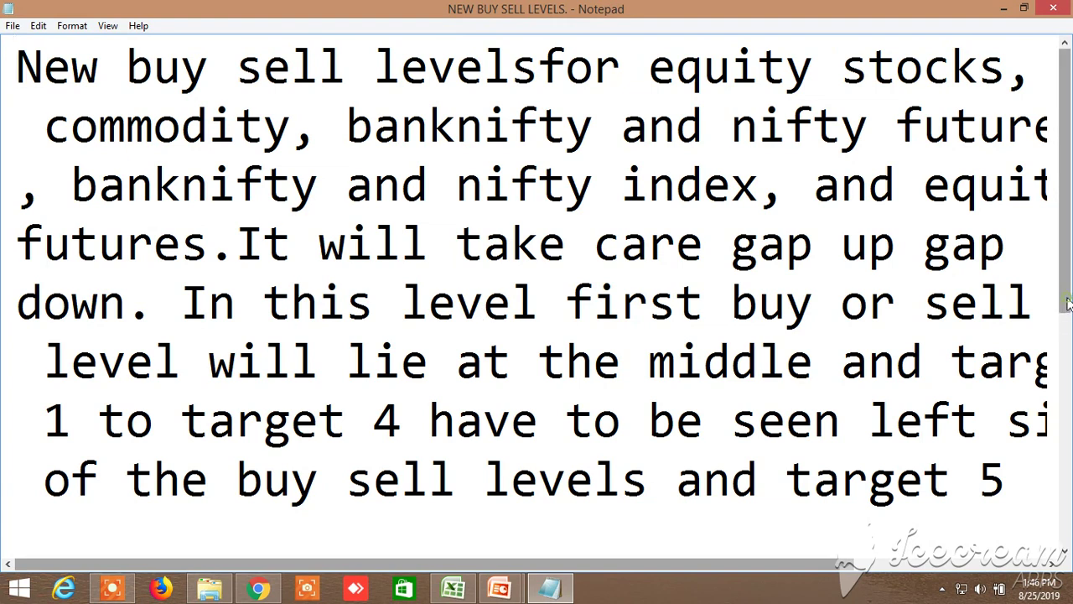
pyautogui.moveTo(1066, 298); pyautogui.dragTo(1066, 340)
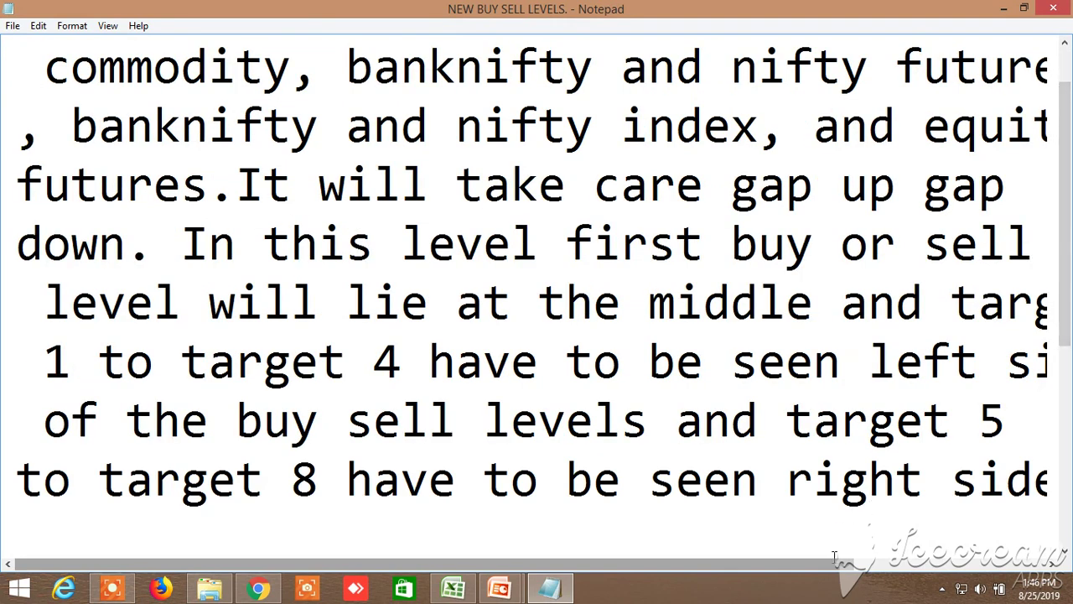
pyautogui.moveTo(834, 570)
pyautogui.mouseDown()
pyautogui.moveTo(893, 571)
pyautogui.moveTo(843, 571)
pyautogui.moveTo(863, 581)
pyautogui.moveTo(841, 582)
pyautogui.mouseUp()
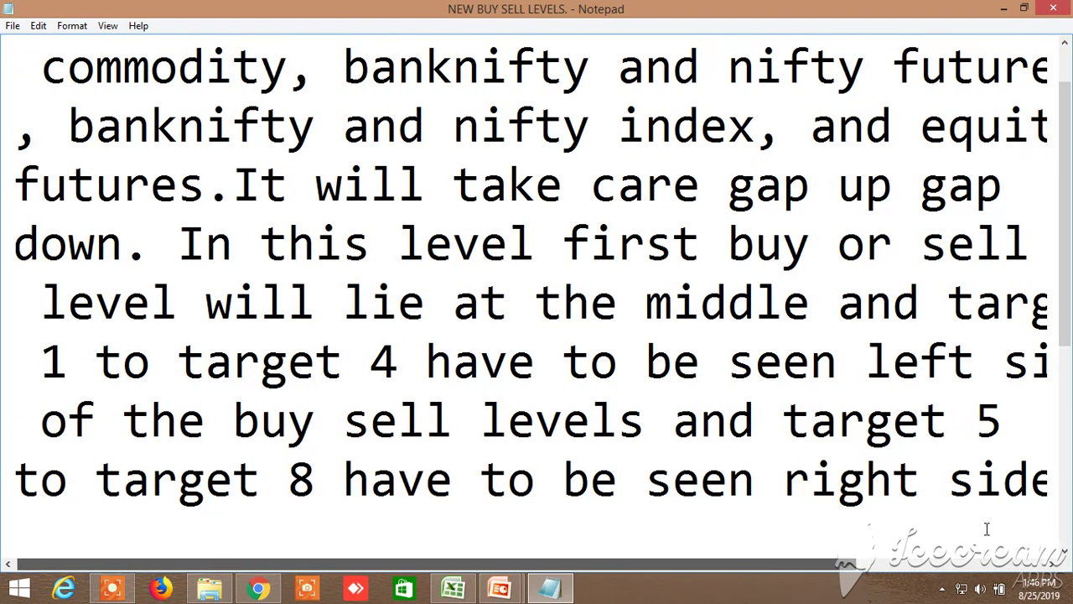
pyautogui.moveTo(1063, 330); pyautogui.dragTo(1063, 364)
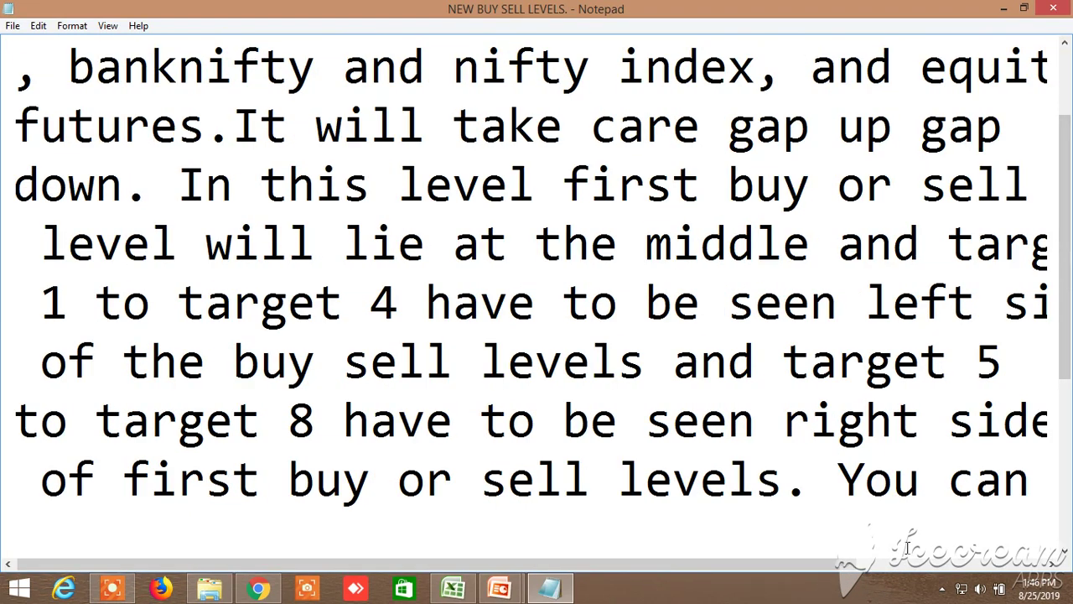
pyautogui.moveTo(821, 570); pyautogui.dragTo(818, 571)
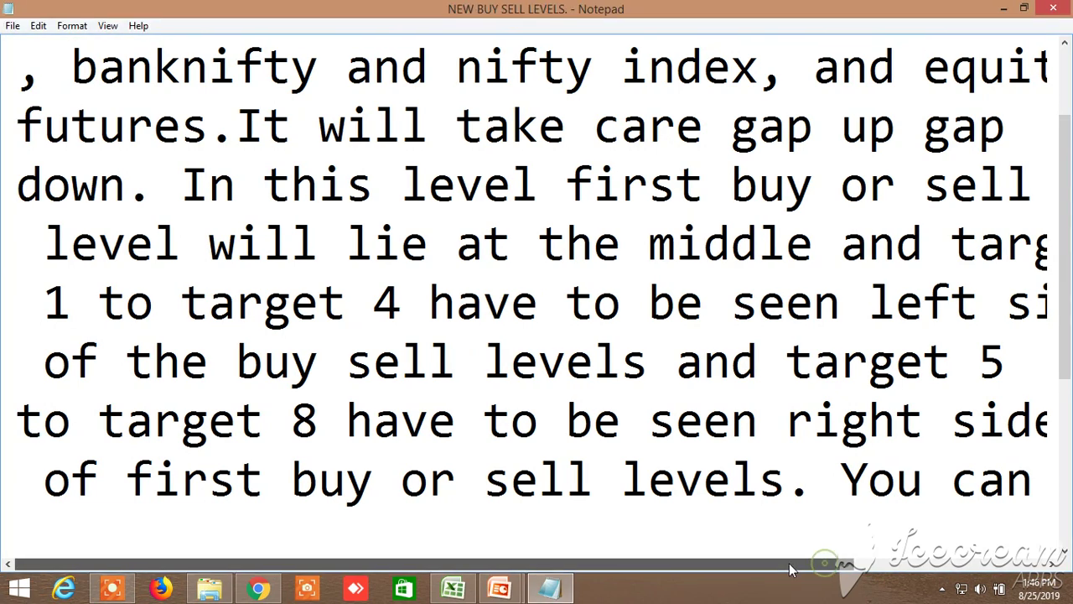
pyautogui.moveTo(1063, 363); pyautogui.dragTo(1063, 442)
pyautogui.moveTo(1063, 518); pyautogui.dragTo(1063, 394)
# Step: Switch to the SUNPHARMA chart on Zerodha Kite in Chrome
pyautogui.click(266, 591)
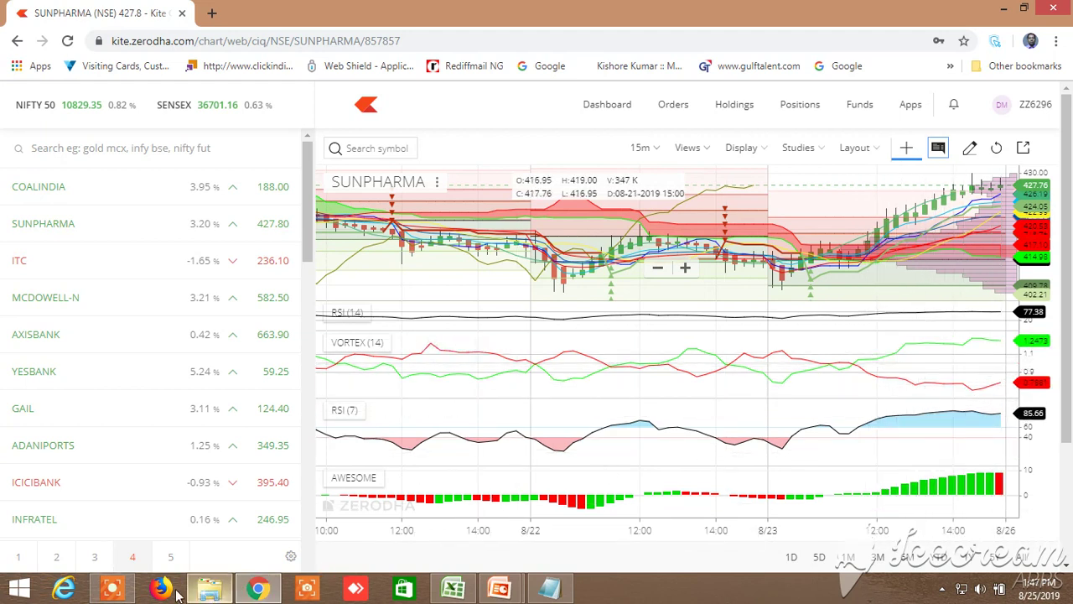
pyautogui.click(117, 591)
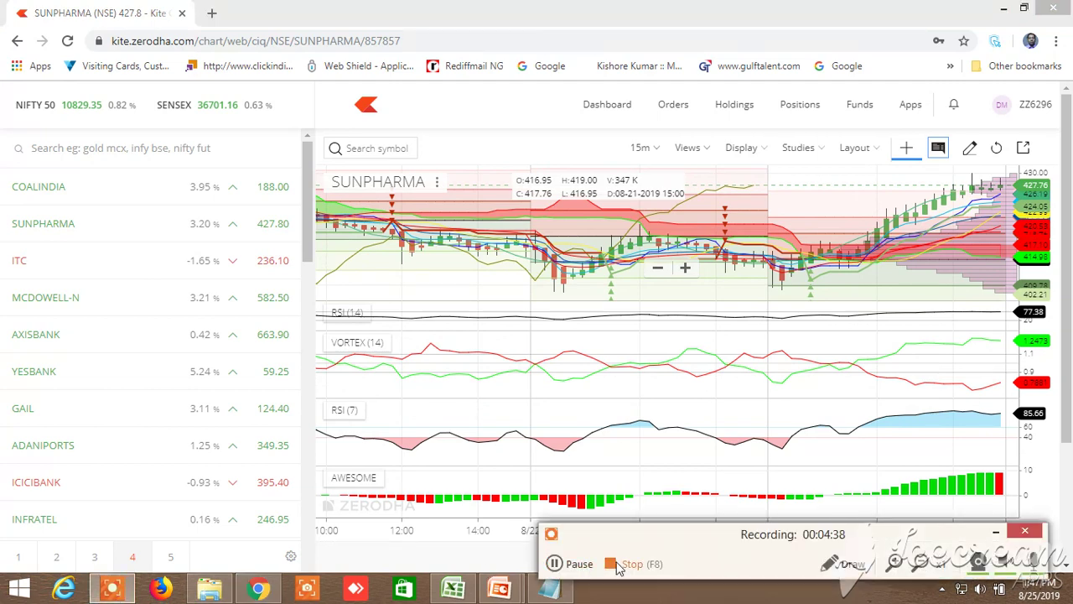